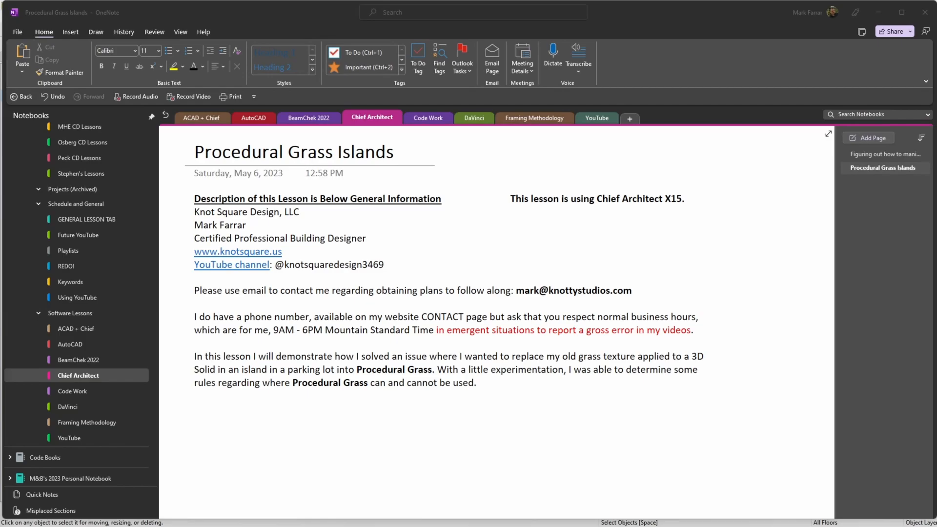
- Switch to Chief Architect and inspect the curbed grass island in the parking lot in the perspective overview
key("alt+Tab")
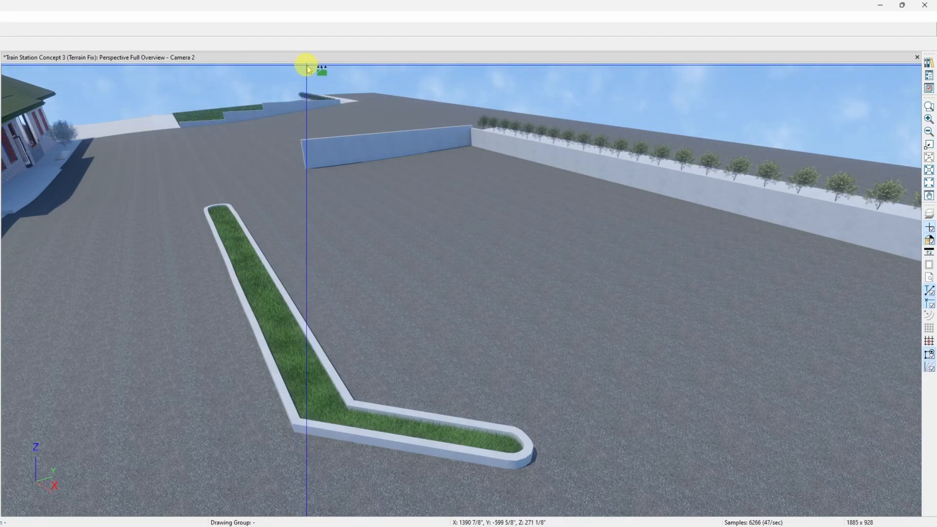
middle_click_drag(328, 363, 232, 358)
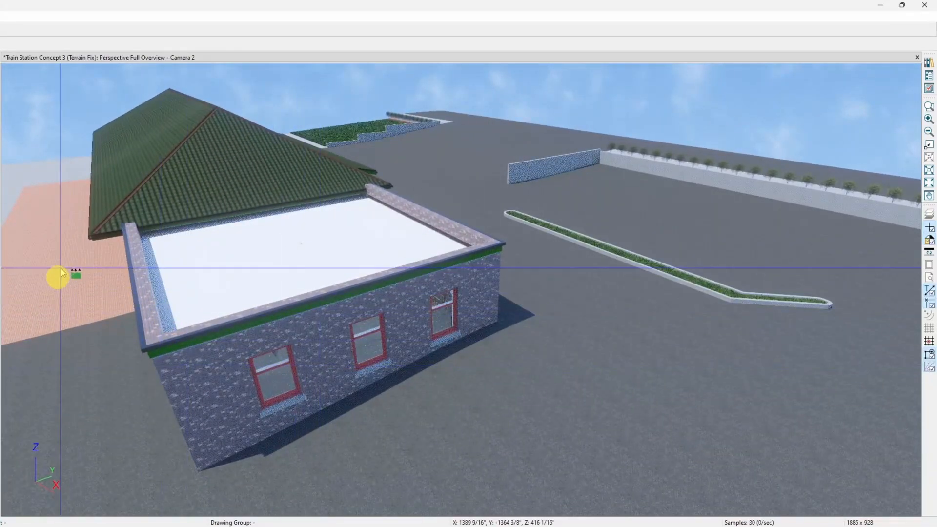
middle_click_drag(668, 310, 499, 276)
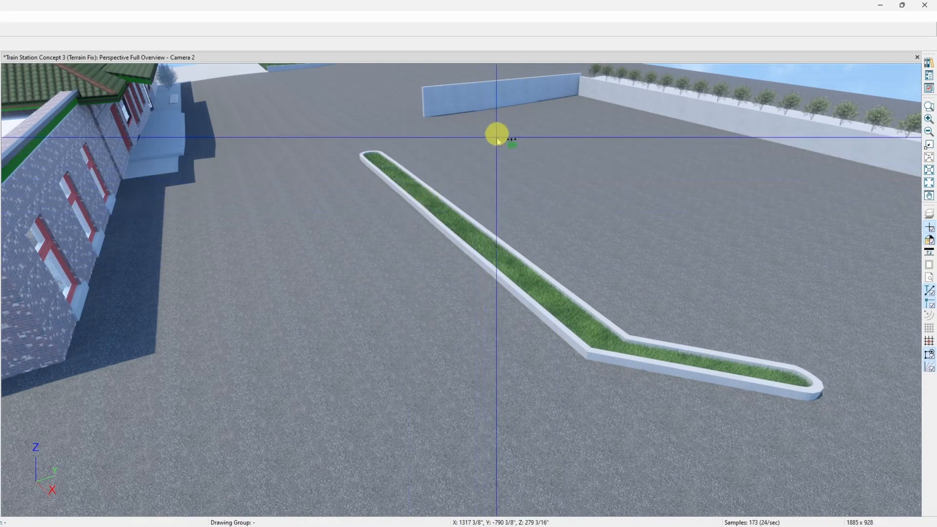
key("e")
key("e")
key("e")
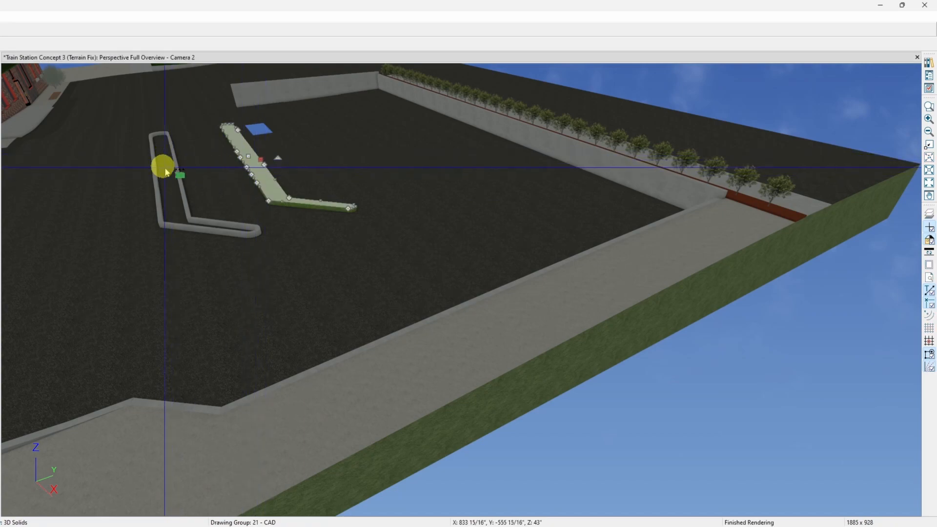
- Examine the empty island curb, the separate green 3D solid and the blue grass rectangle from several 3D viewpoints
scroll(168, 183, "up", 4)
scroll(168, 182, "down", 3)
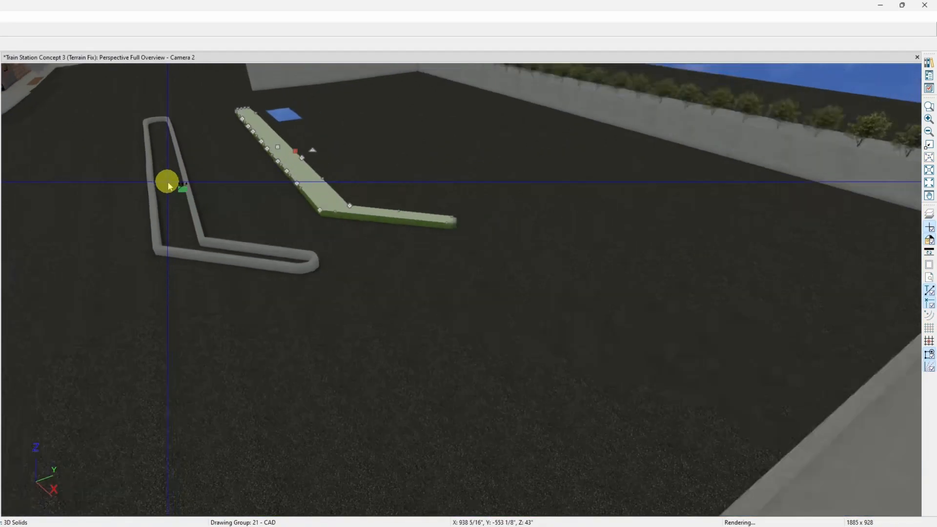
scroll(175, 123, "up", 2)
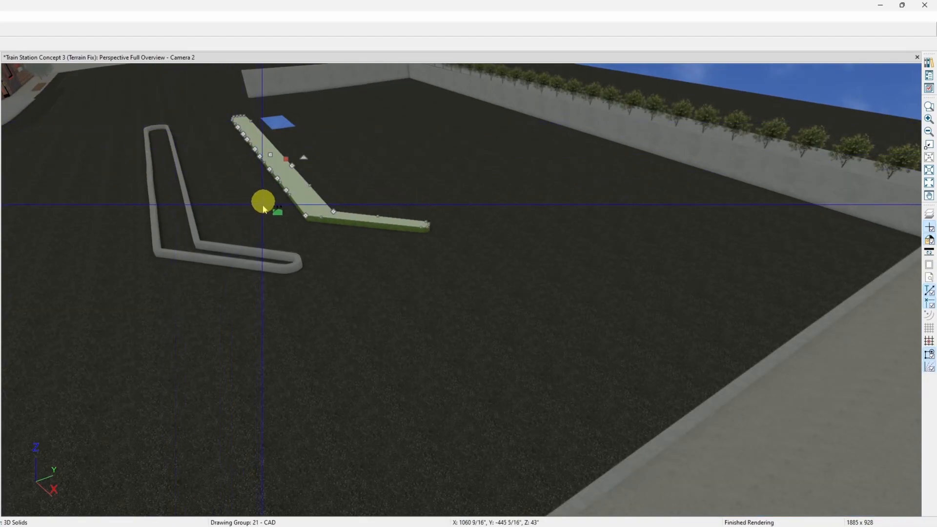
scroll(259, 141, "down", 4)
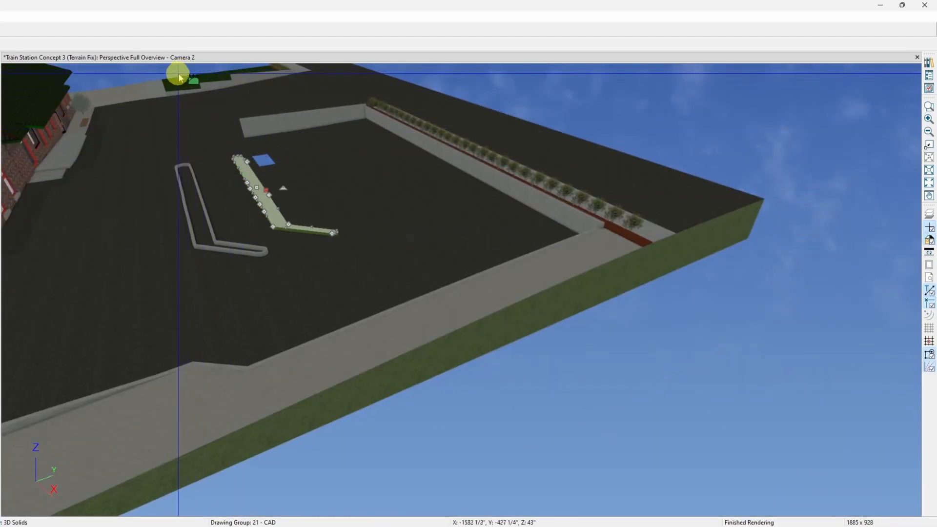
scroll(180, 77, "up", 4)
scroll(180, 77, "up", 2)
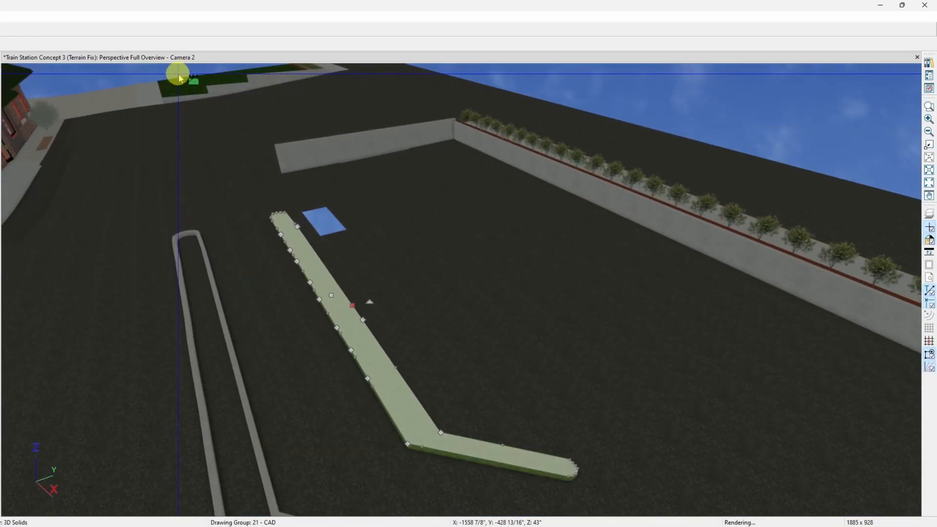
scroll(180, 77, "up", 3)
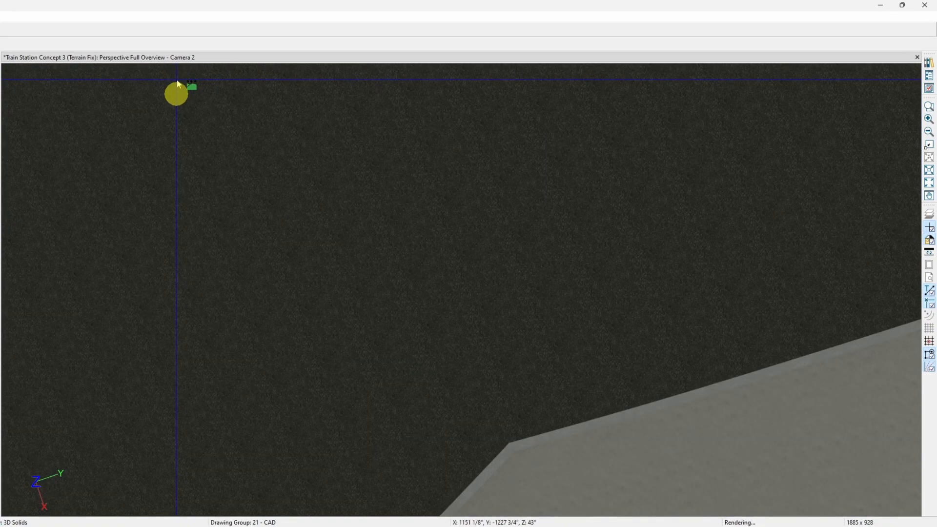
scroll(177, 83, "up", 2)
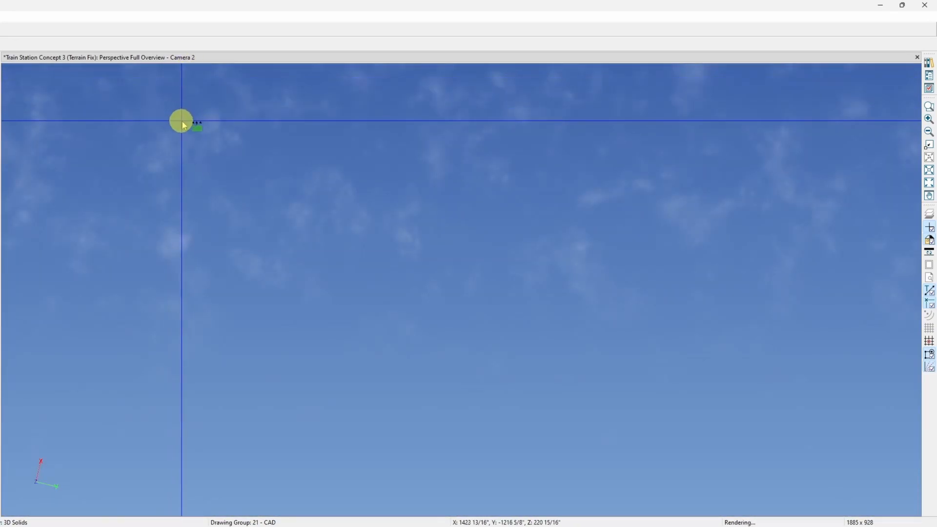
scroll(182, 122, "up", 1)
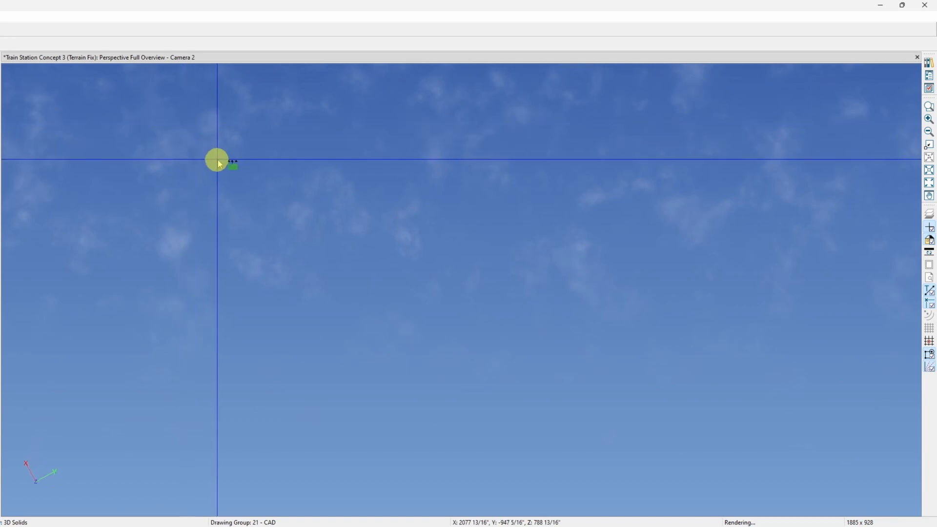
scroll(218, 169, "down", 2)
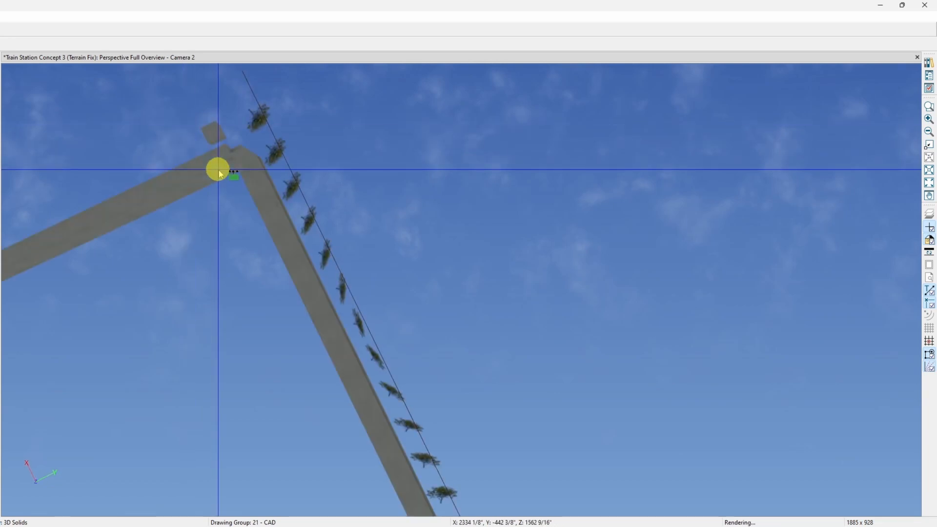
scroll(219, 170, "down", 5)
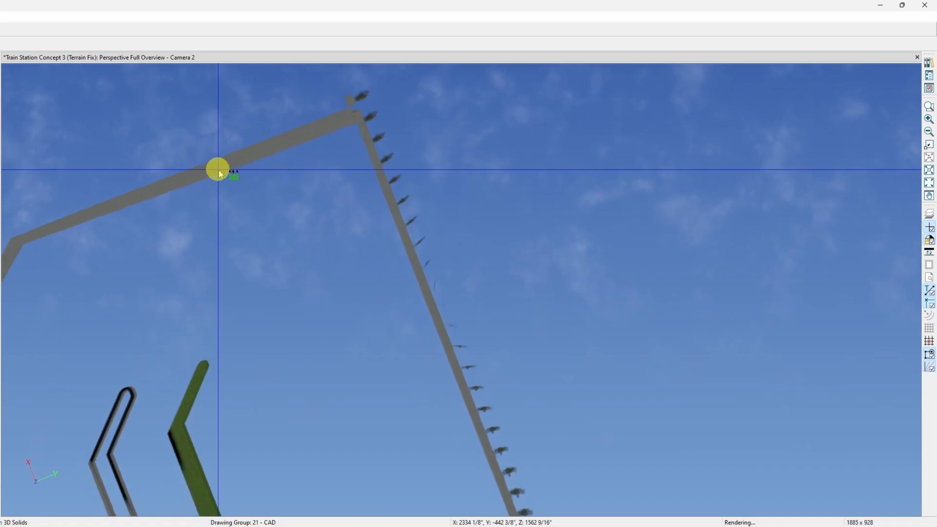
scroll(218, 170, "down", 4)
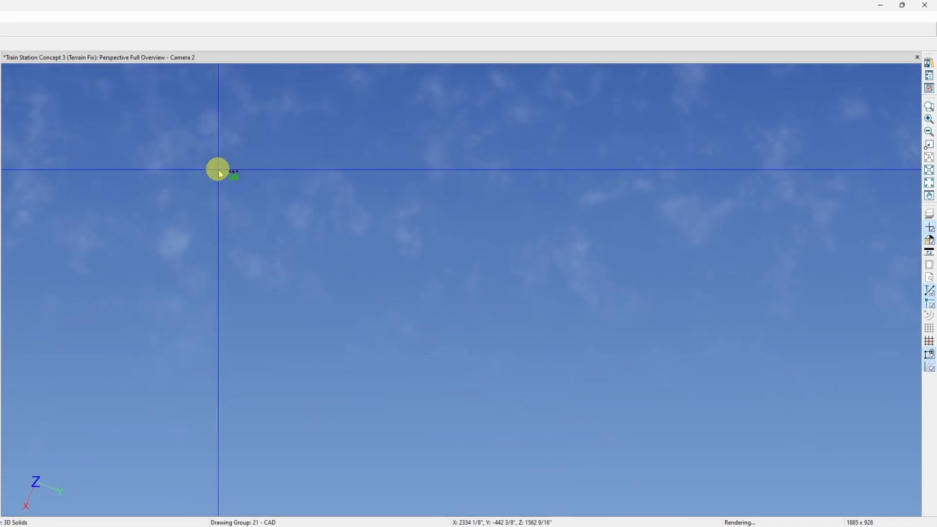
scroll(219, 170, "down", 3)
scroll(217, 160, "down", 5)
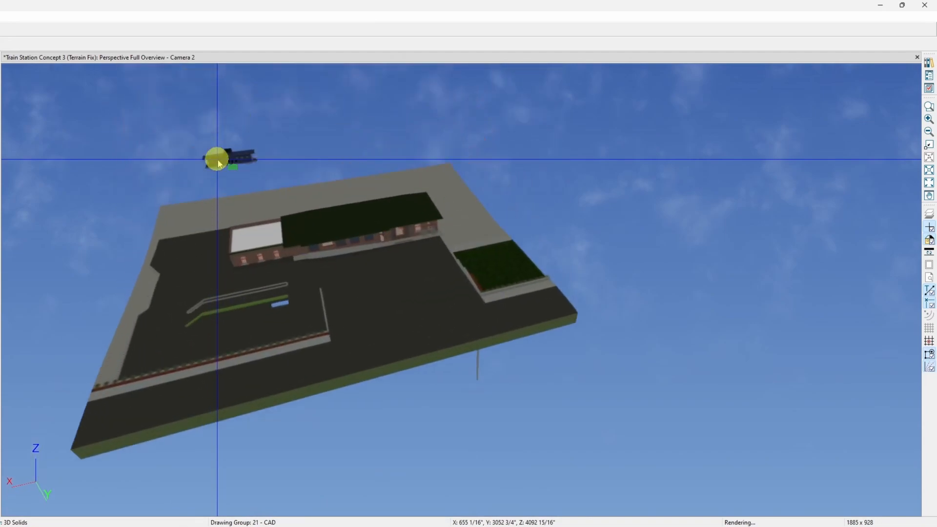
scroll(217, 160, "up", 5)
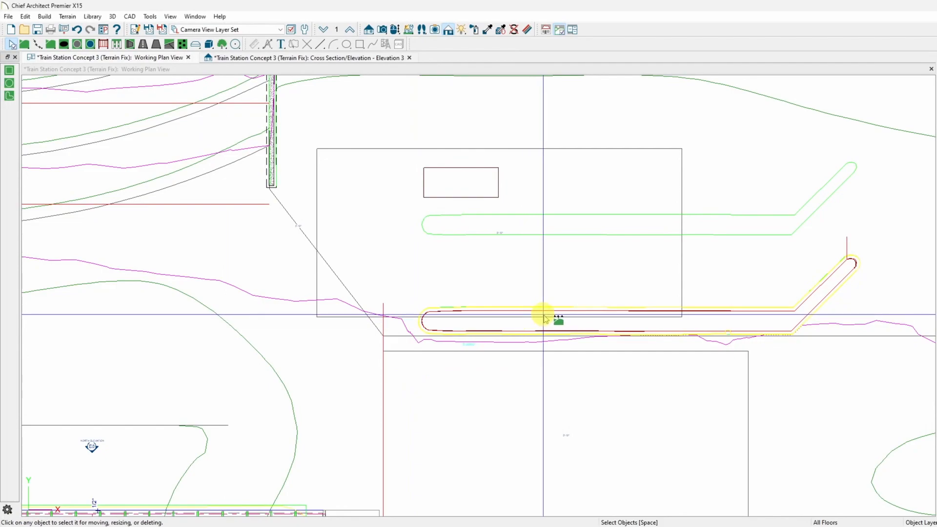
- Review the general blade and appearance settings of the grass region inside the curbed island in the working plan
left_click(557, 326)
left_click(702, 315)
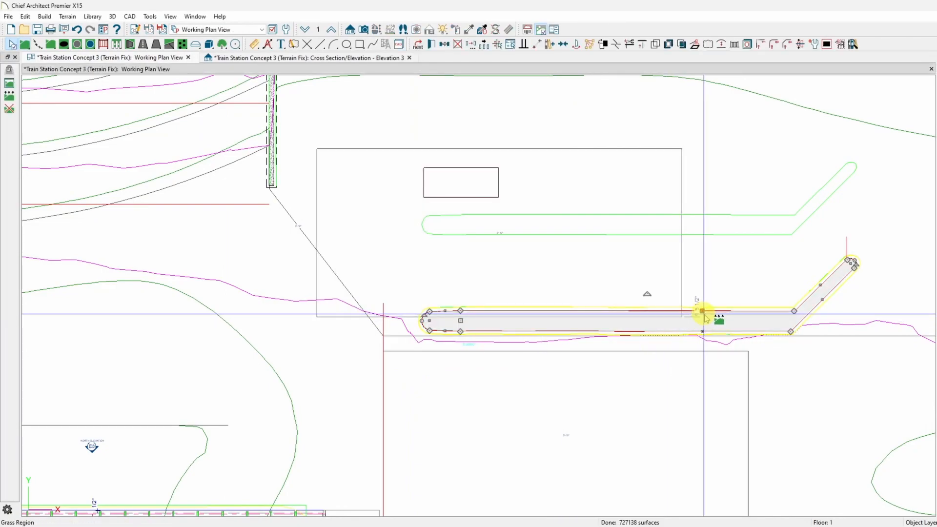
double_click(704, 317)
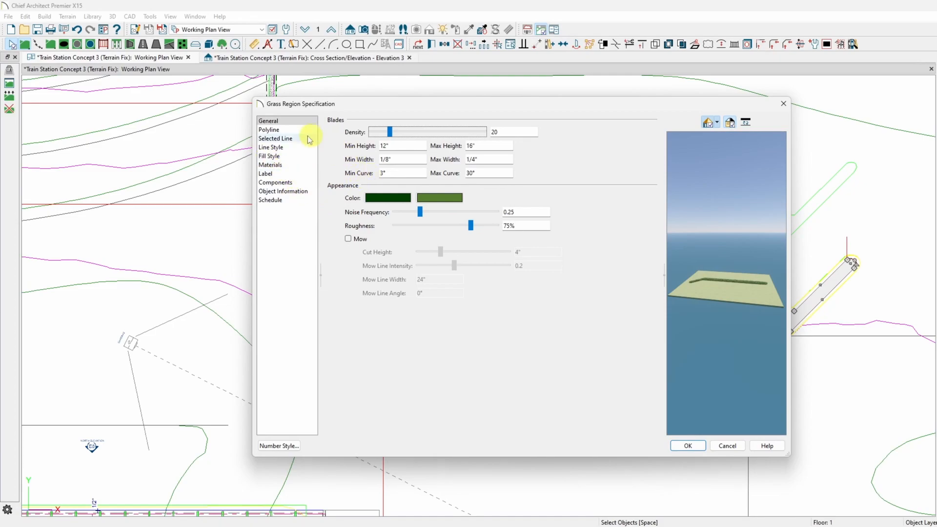
left_click(727, 446)
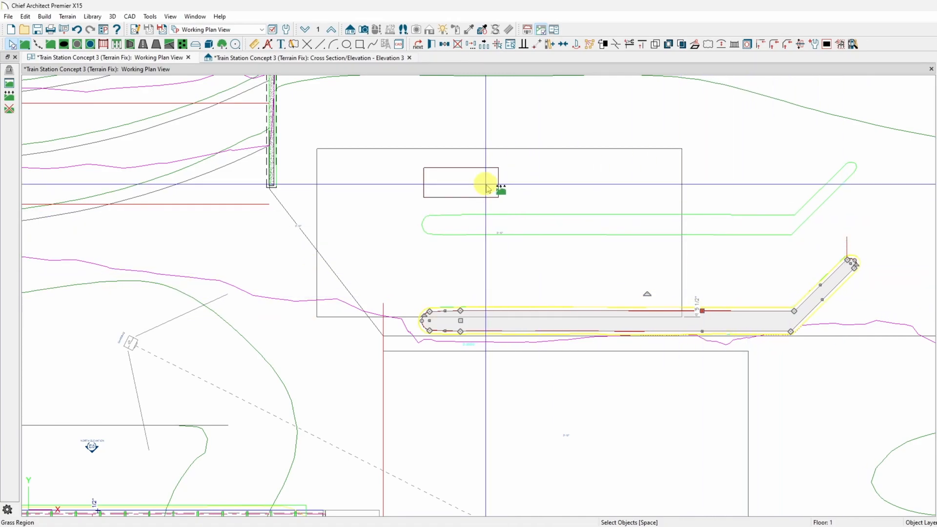
- Inspect the rectangular grass region beside the green 3D solid in the perspective camera view
left_click(317, 174)
left_click(438, 196)
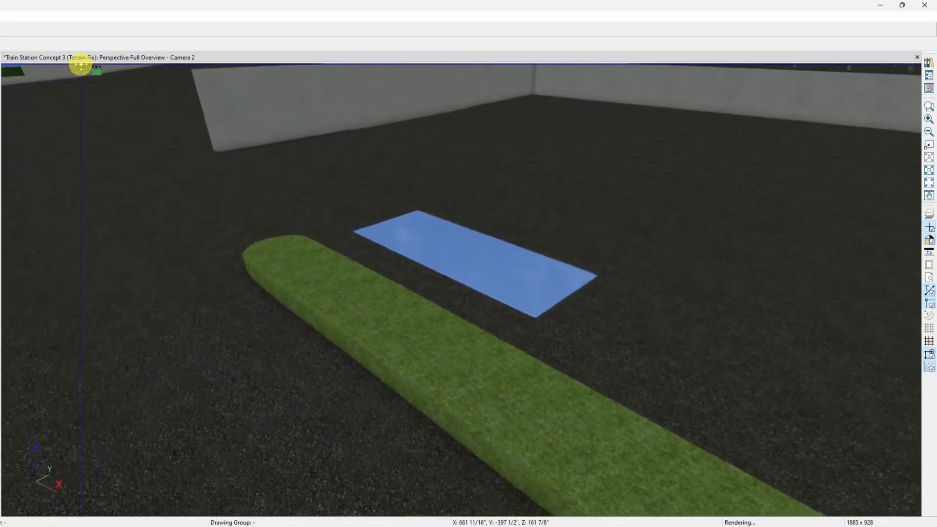
key("Left")
key("Left")
key("Left")
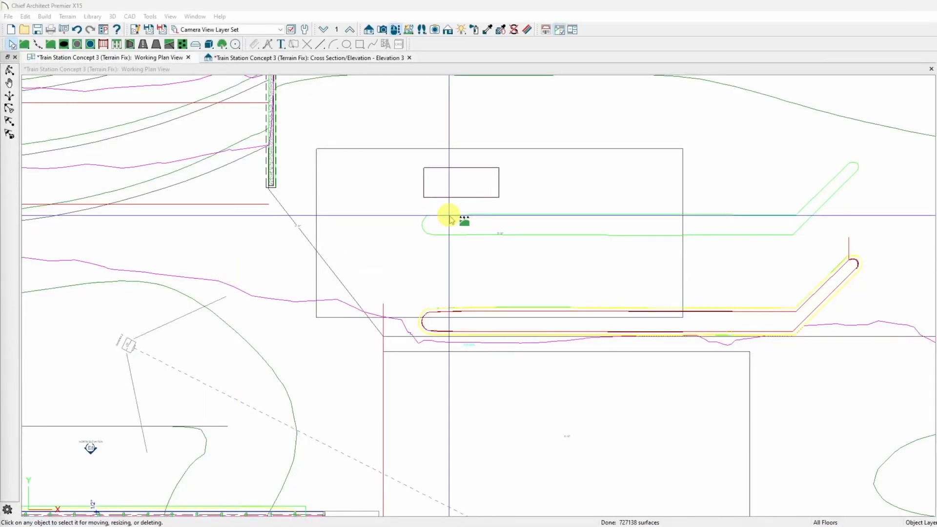
- Review the general settings and preview of the rectangular grass region in its Grass Region Specification
left_click(458, 198)
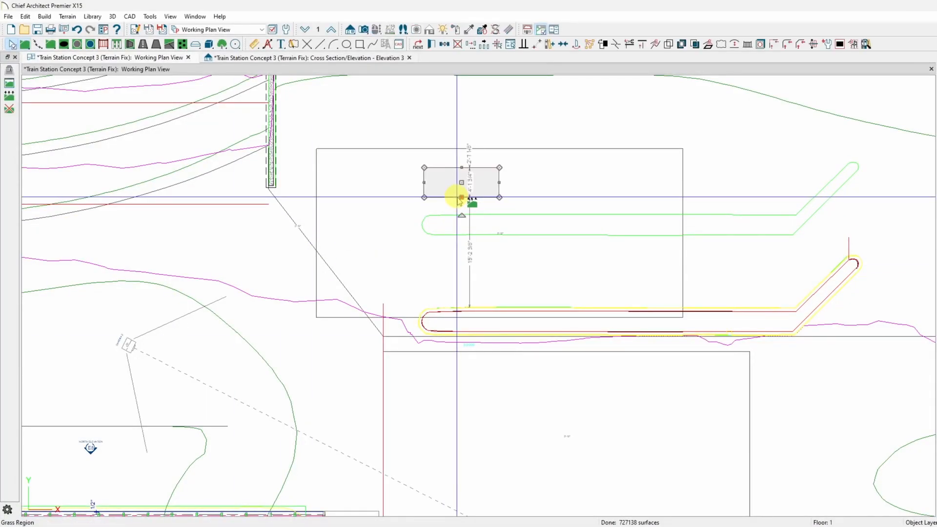
double_click(459, 199)
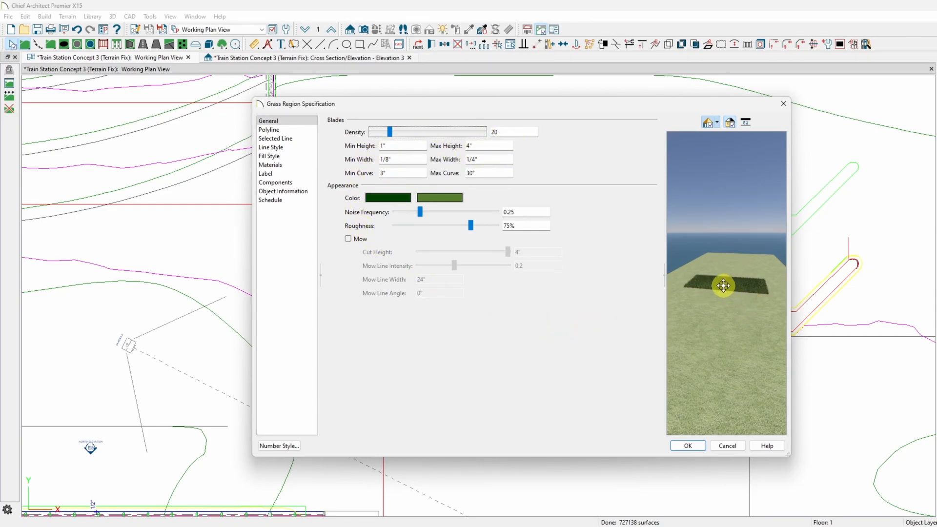
left_click(688, 447)
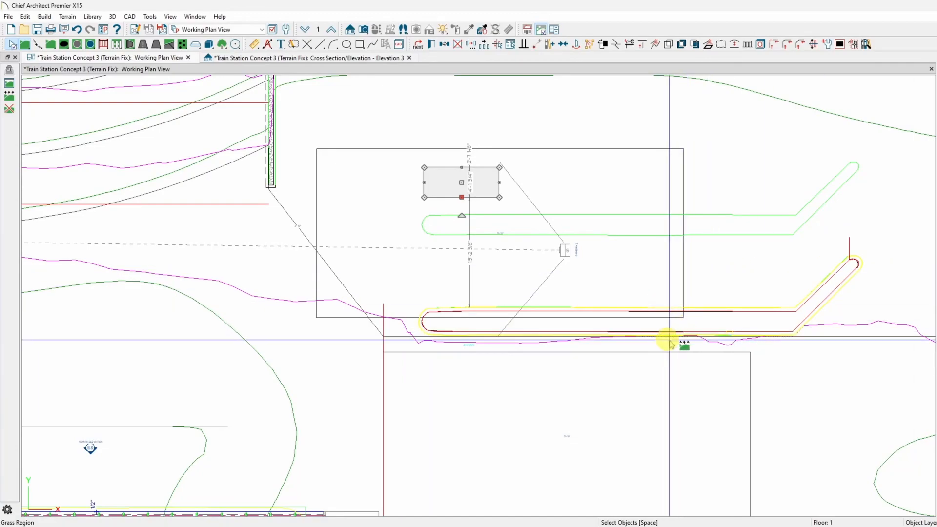
left_click(480, 325)
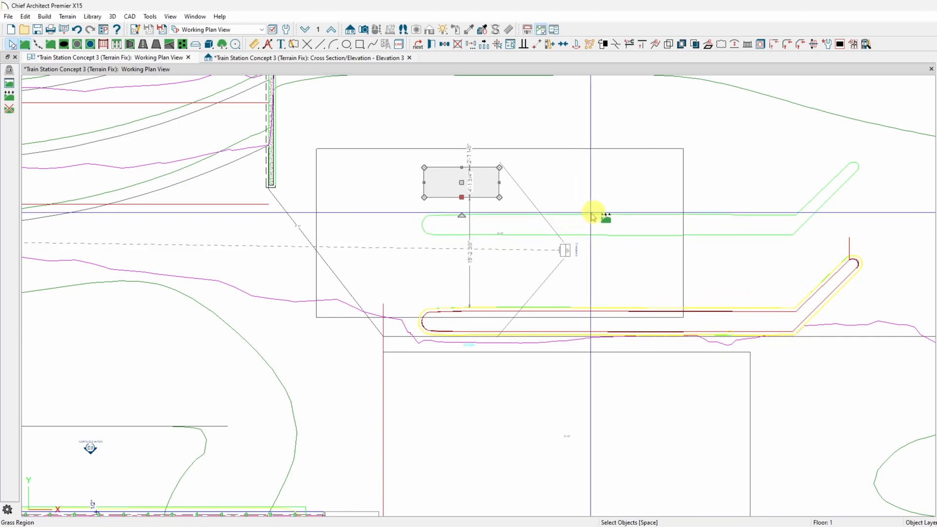
left_click(472, 214)
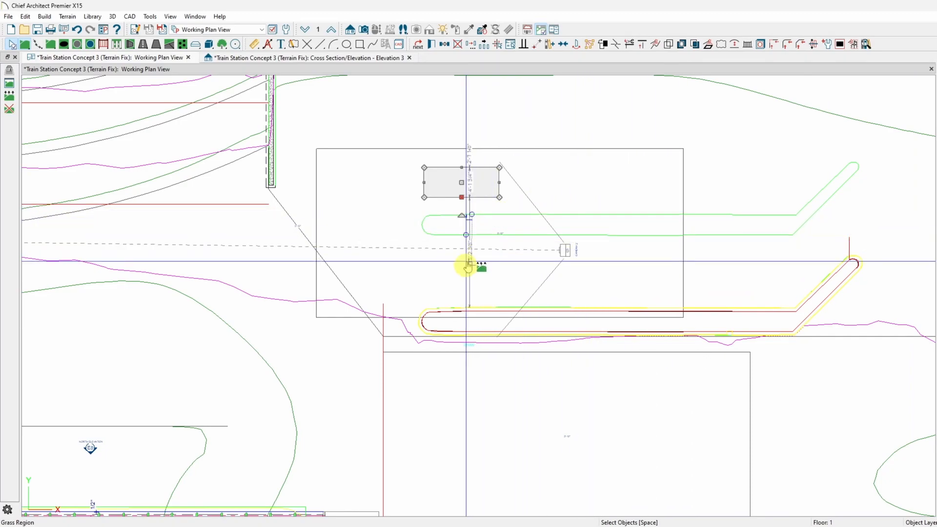
left_click(468, 307)
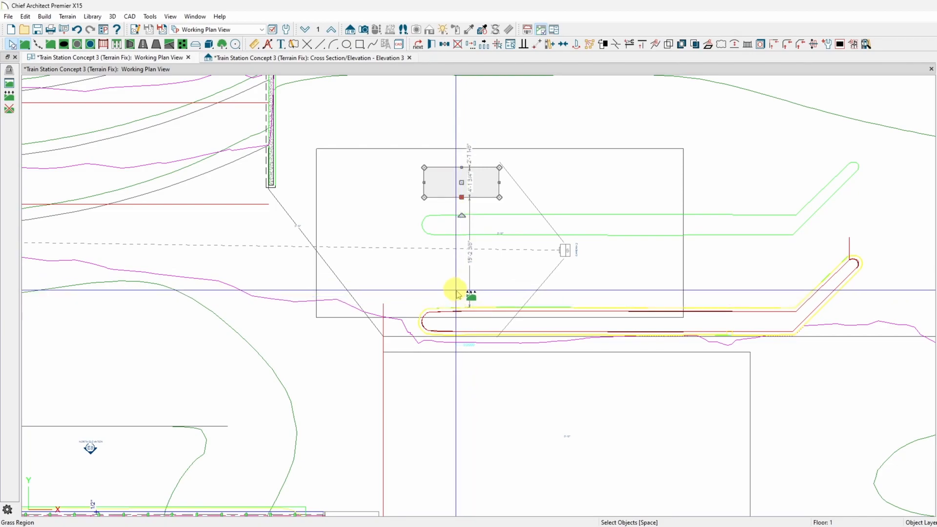
- Delete the rectangular grass region above the green island outline in the working plan
left_click(464, 202)
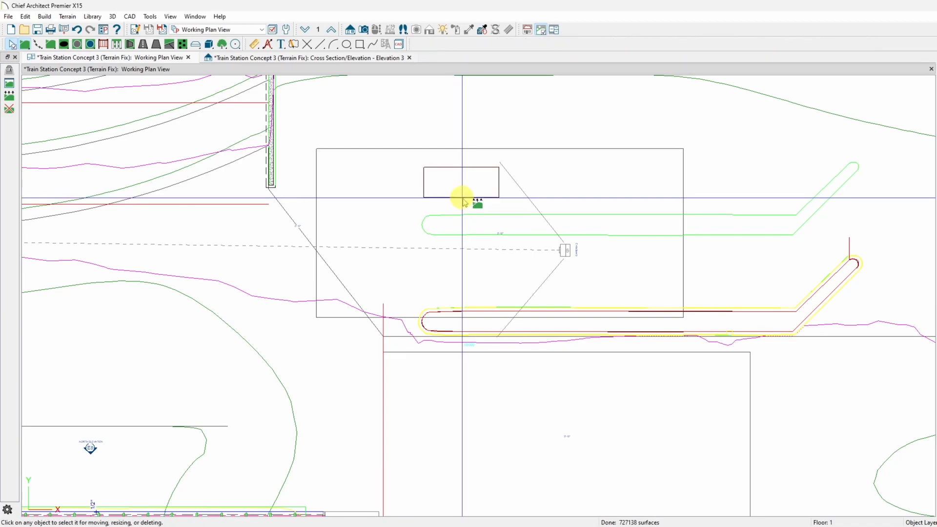
left_click(462, 198)
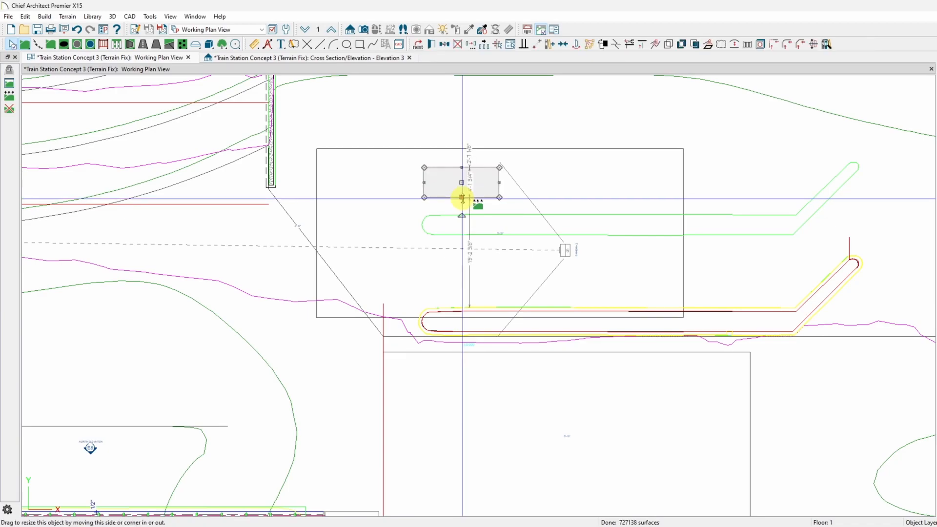
left_click(462, 198)
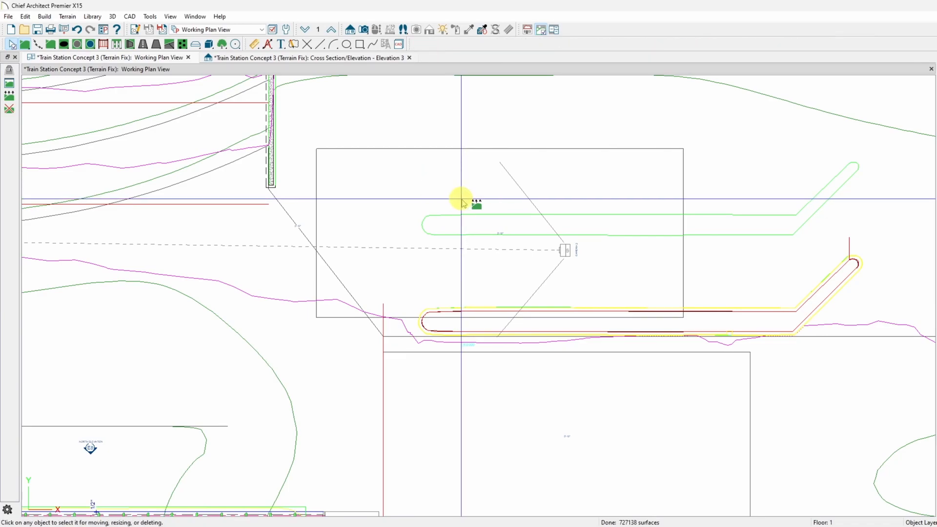
- View the Wall Specification of the terrain retaining wall near the island and close it without changes
scroll(259, 161, "up", 5)
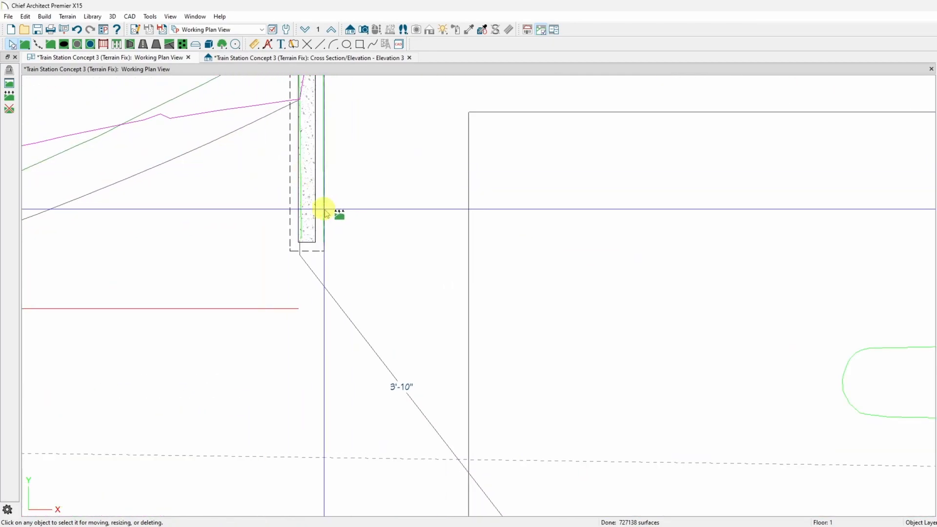
left_click(324, 211)
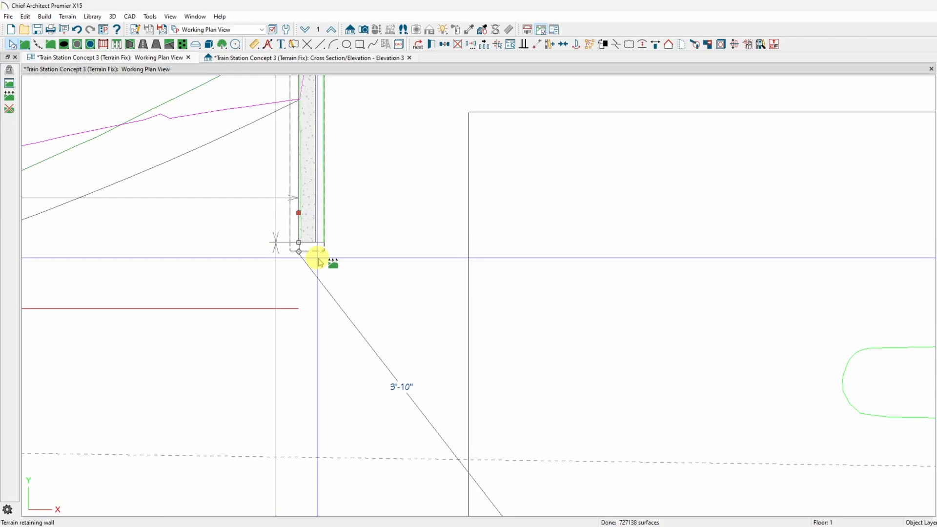
double_click(321, 211)
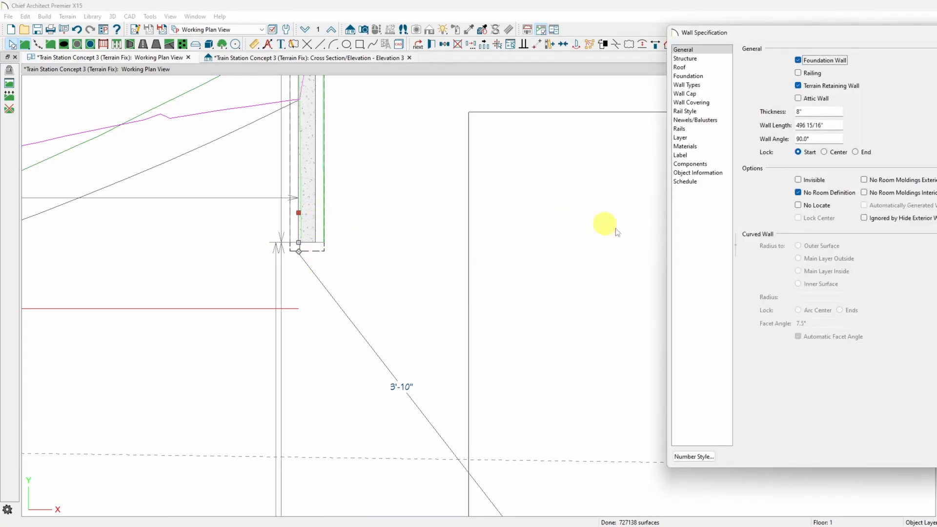
key("Escape")
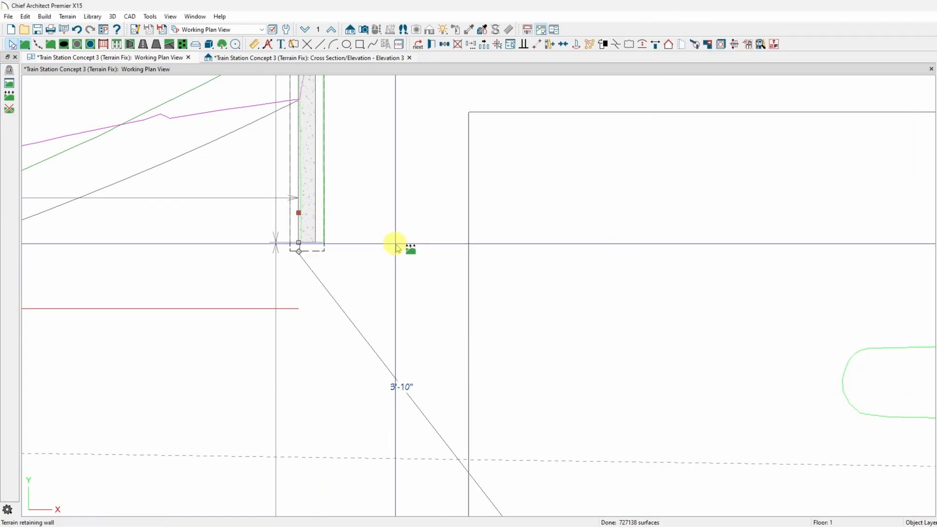
- Select the driveway beside the terrain retaining wall and examine how its outline runs past the wall's end and the parking-lot islands
left_click(324, 222)
scroll(360, 337, "down", 5)
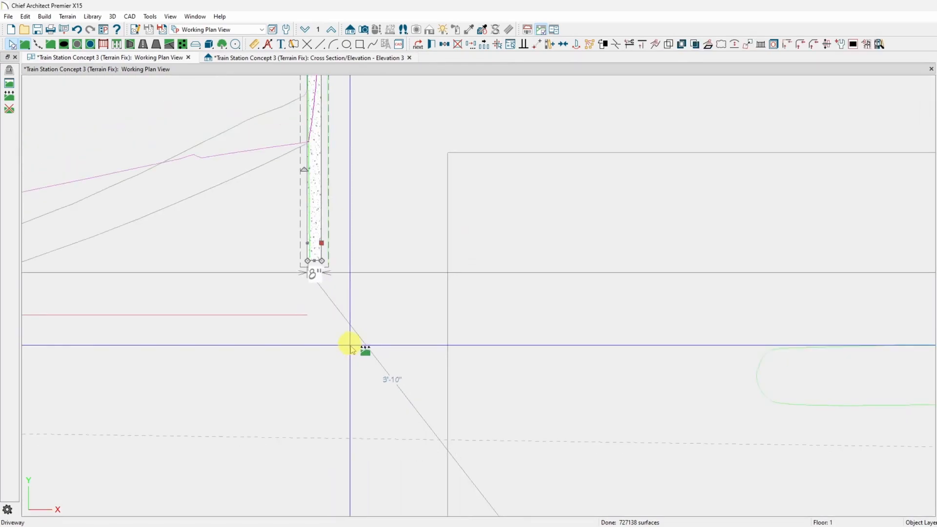
scroll(364, 329, "down", 3)
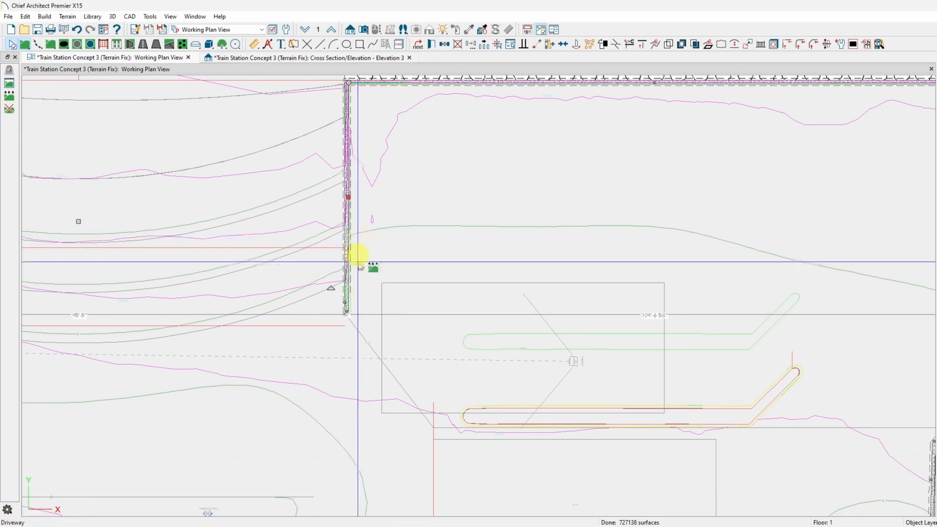
scroll(355, 399, "up", 4)
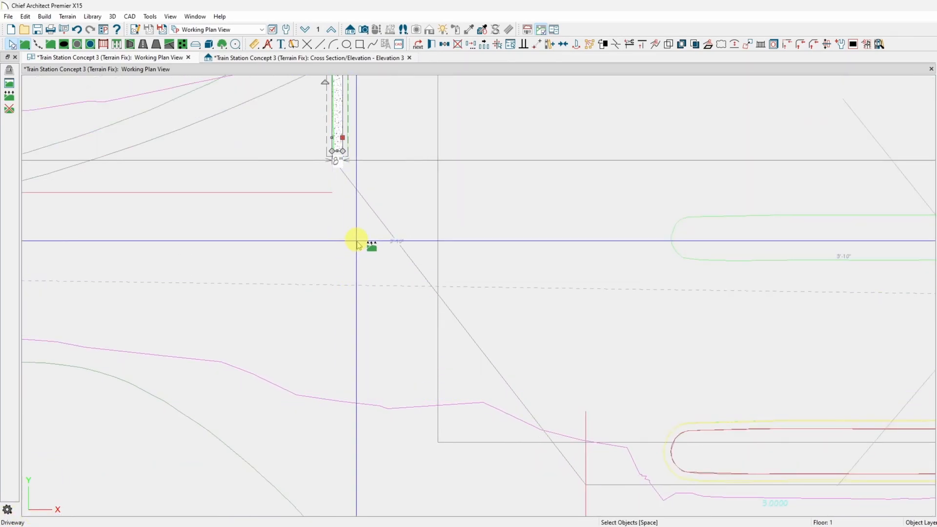
scroll(351, 232, "down", 2)
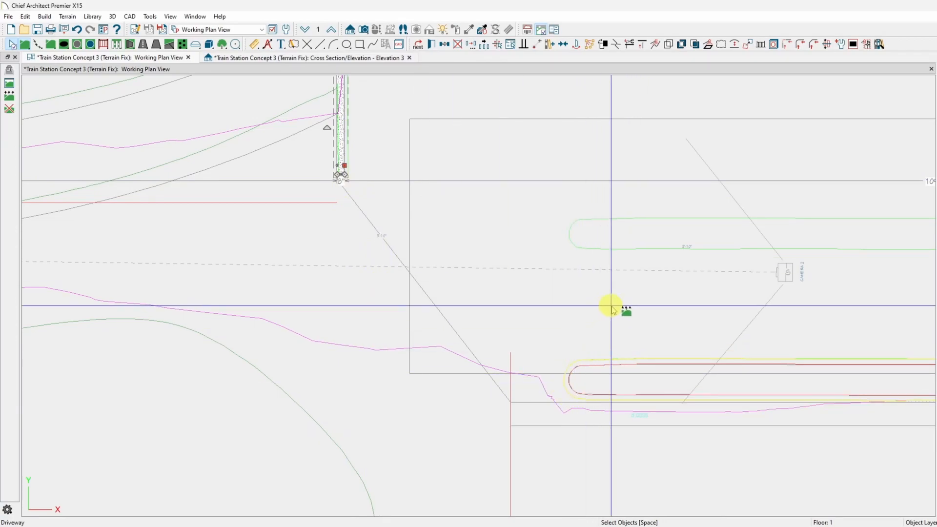
scroll(789, 414, "down", 4)
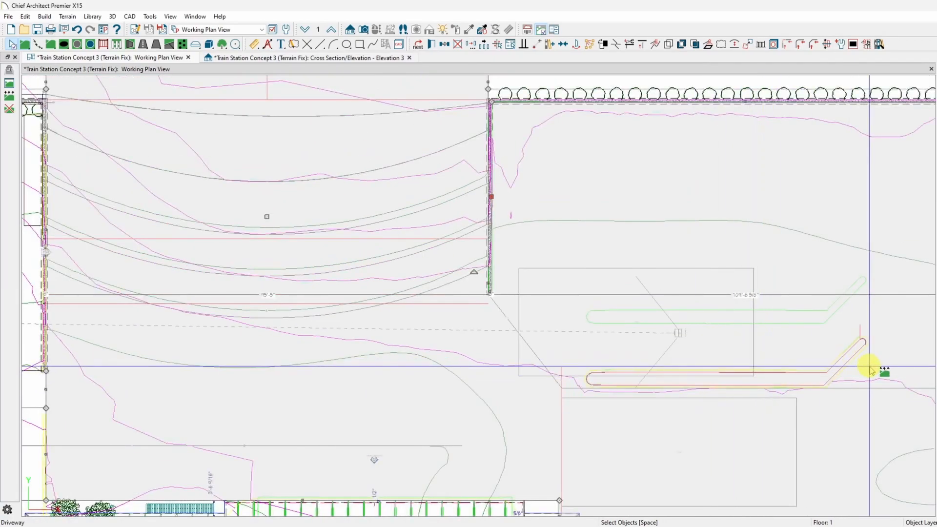
scroll(864, 369, "up", 4)
scroll(782, 376, "down", 3)
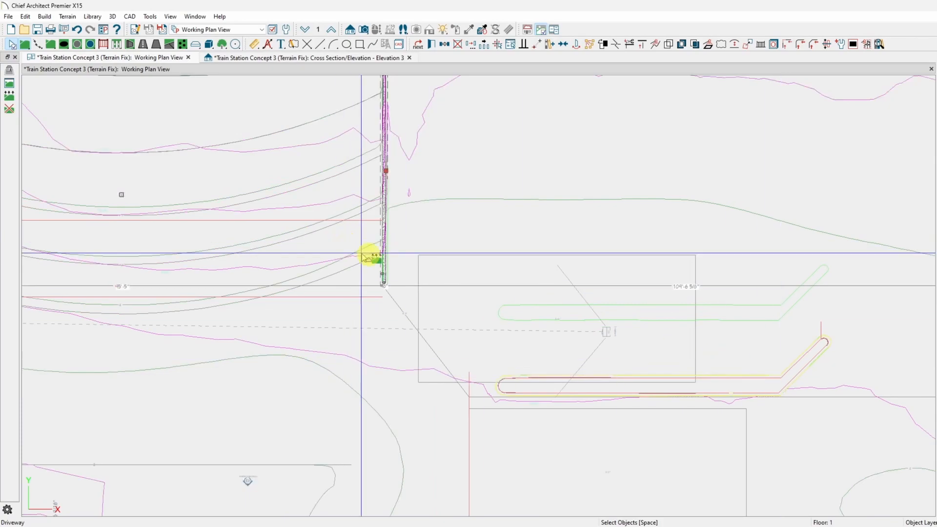
scroll(365, 255, "up", 5)
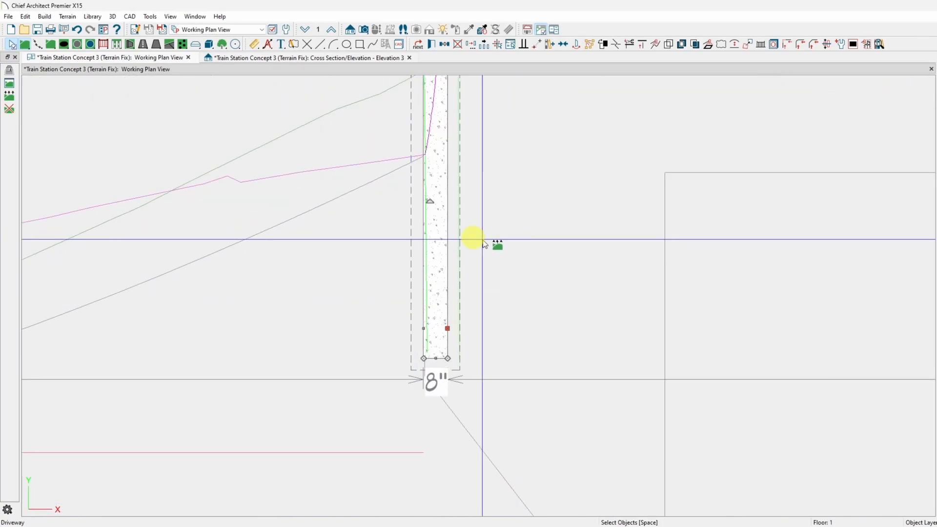
scroll(371, 232, "down", 1)
scroll(471, 257, "up", 2)
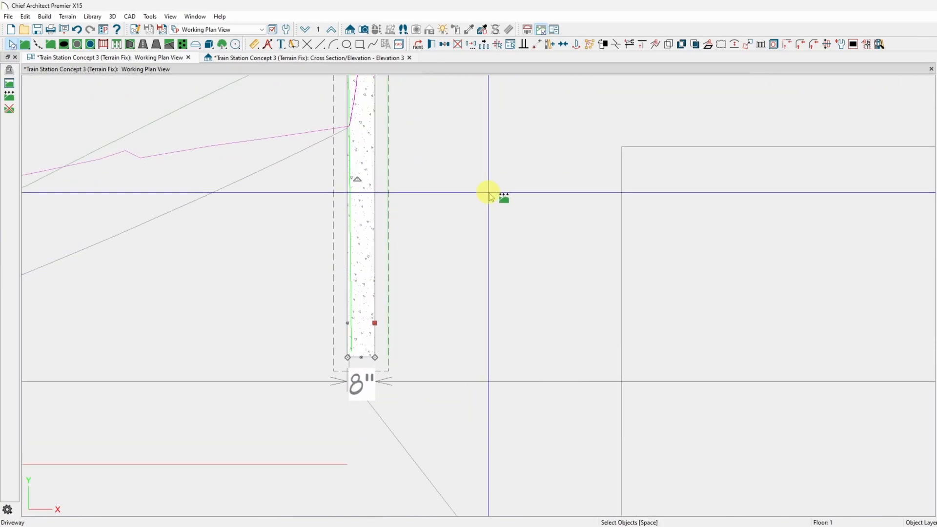
- Draw a CAD circle about 2'-10" in diameter beside the retaining wall and place two points about 6'-5" beyond its centre
left_click(347, 45)
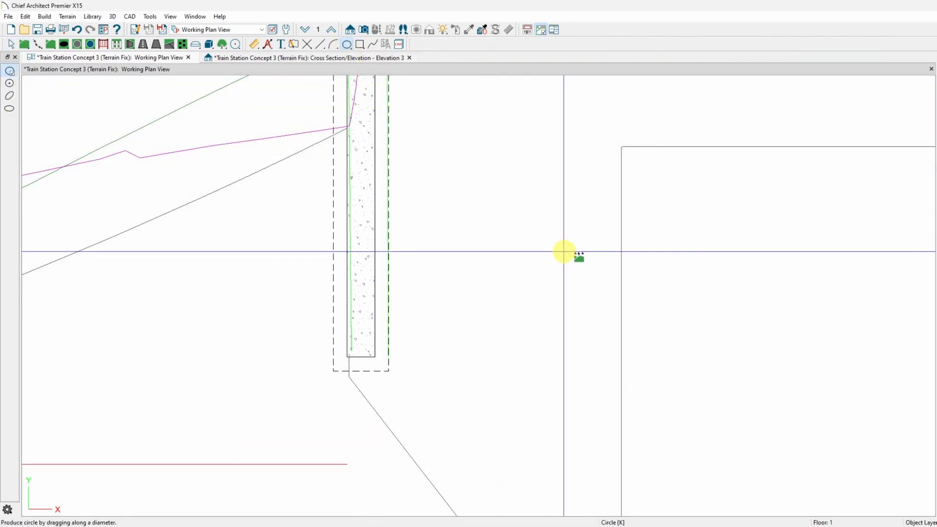
left_click_drag(622, 246, 511, 280)
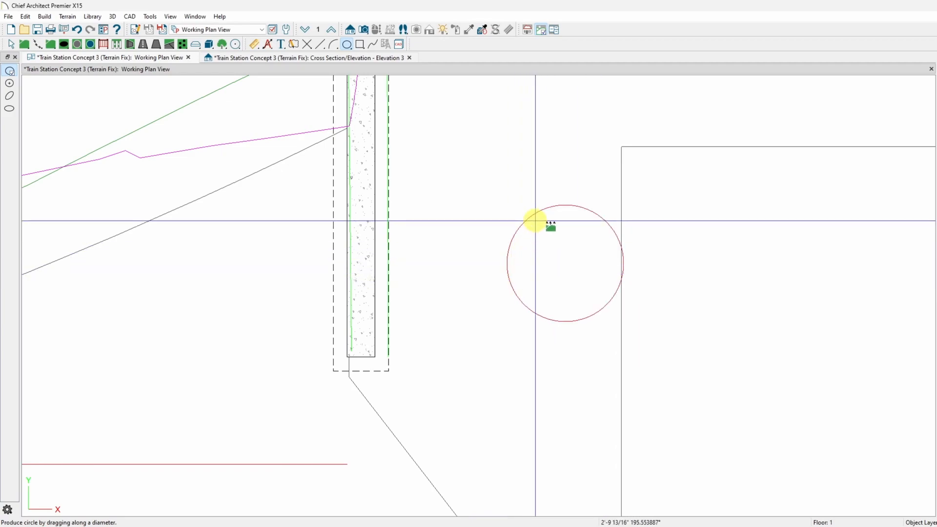
left_click(309, 44)
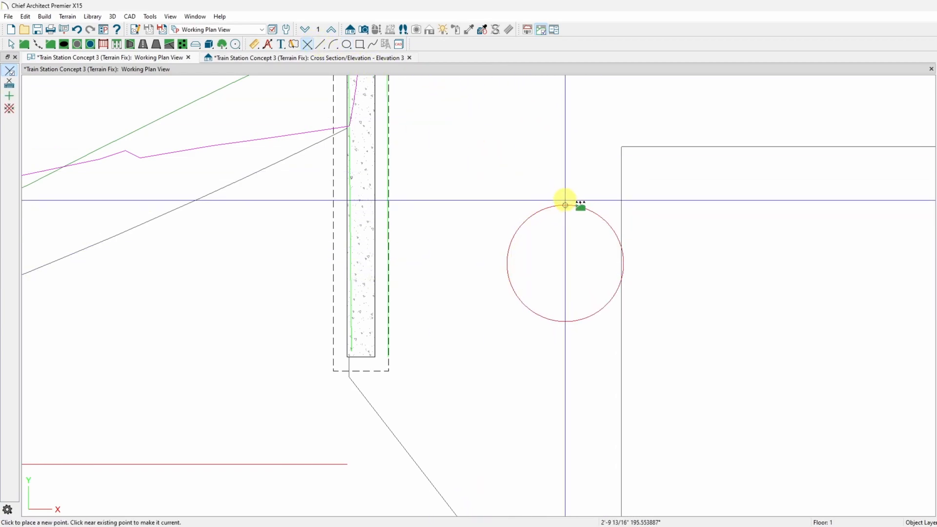
left_click(831, 205)
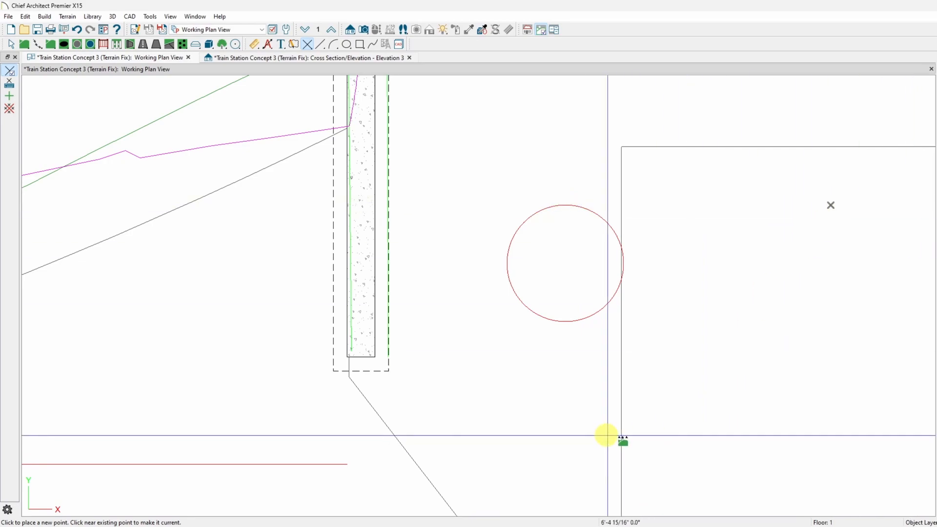
left_click(565, 323)
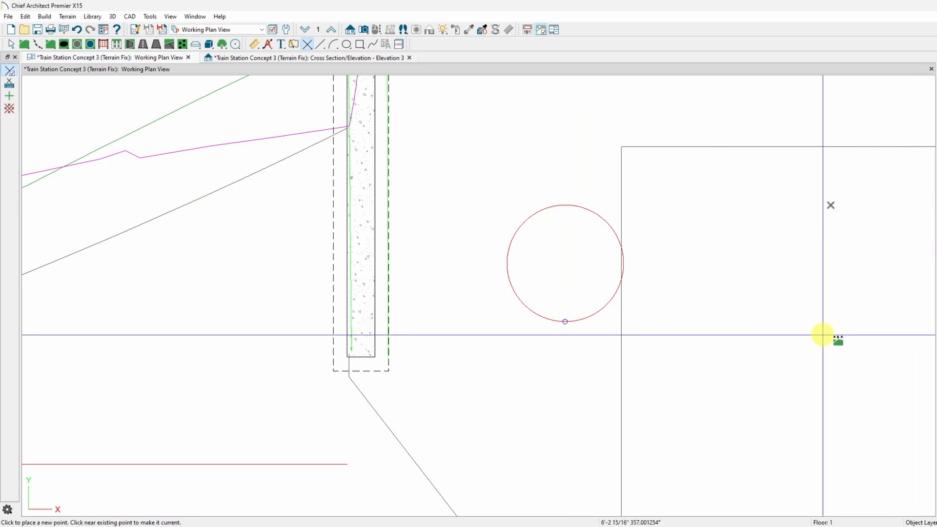
left_click(830, 334)
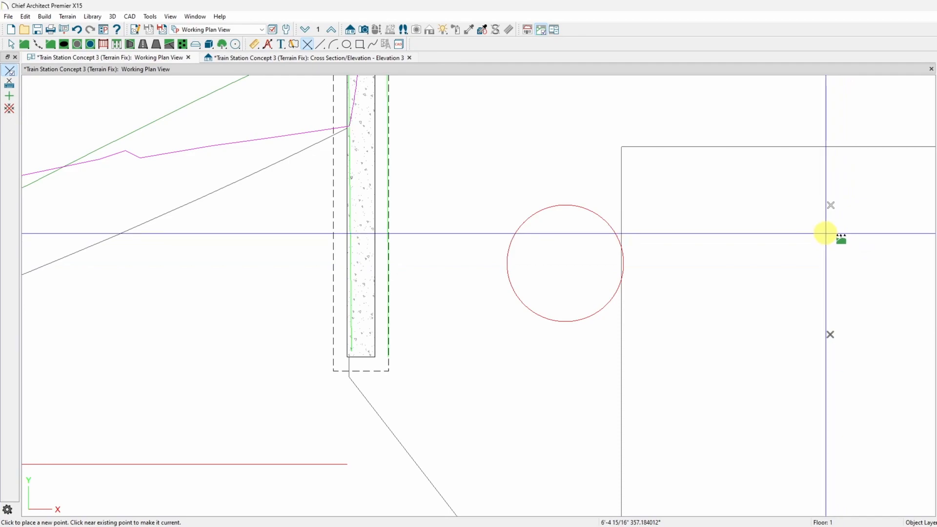
- Draw two parallel horizontal lines about 6'-5" long from the circle's upper and lower edges toward the placed points
left_click(323, 45)
left_click_drag(565, 205, 831, 205)
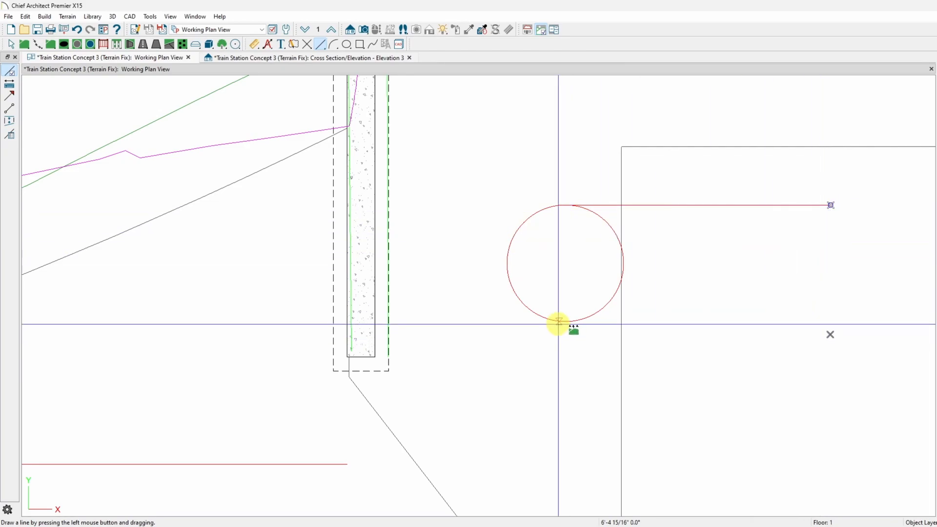
left_click_drag(561, 323, 830, 322)
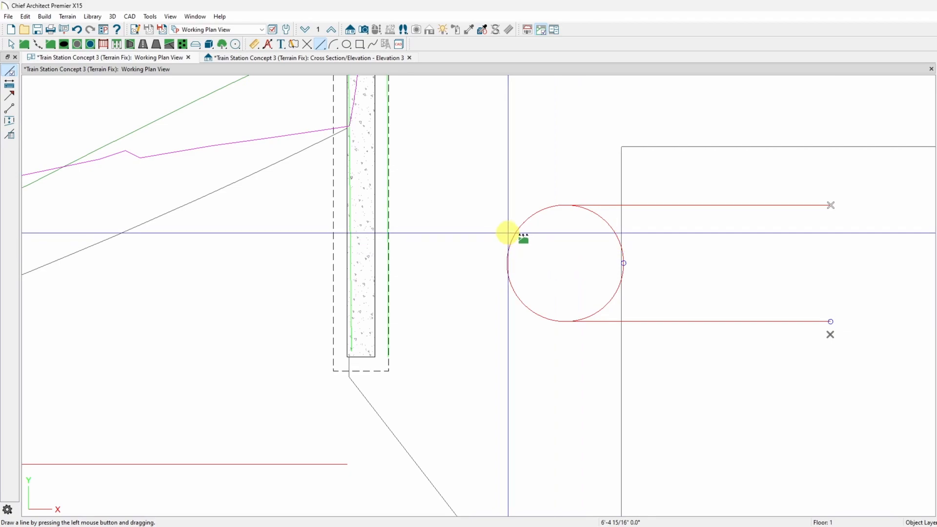
- Copy the circle point to point from the upper line's start to its far end
left_click(510, 245)
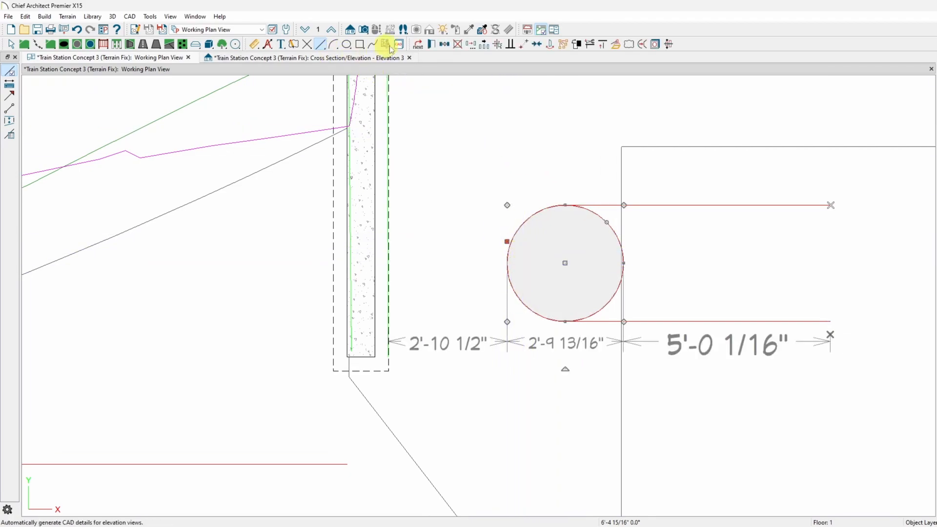
left_click(447, 46)
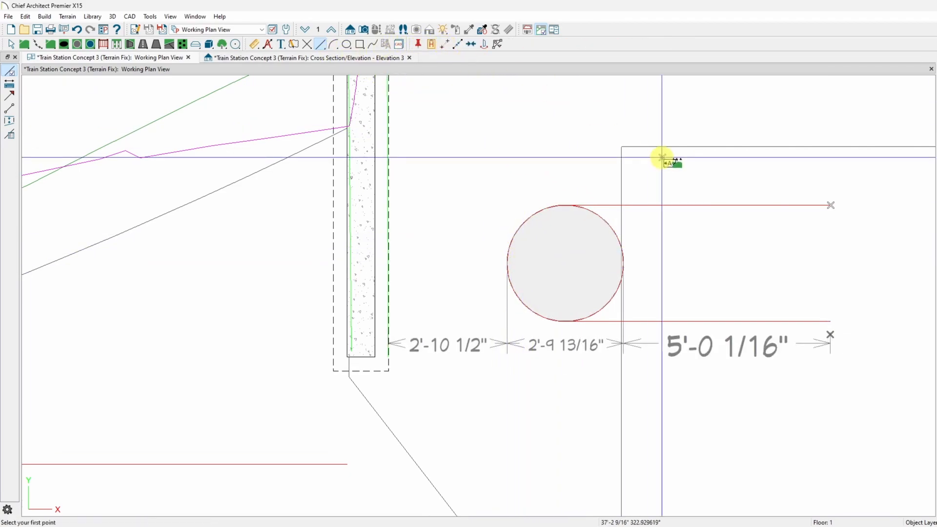
left_click(566, 205)
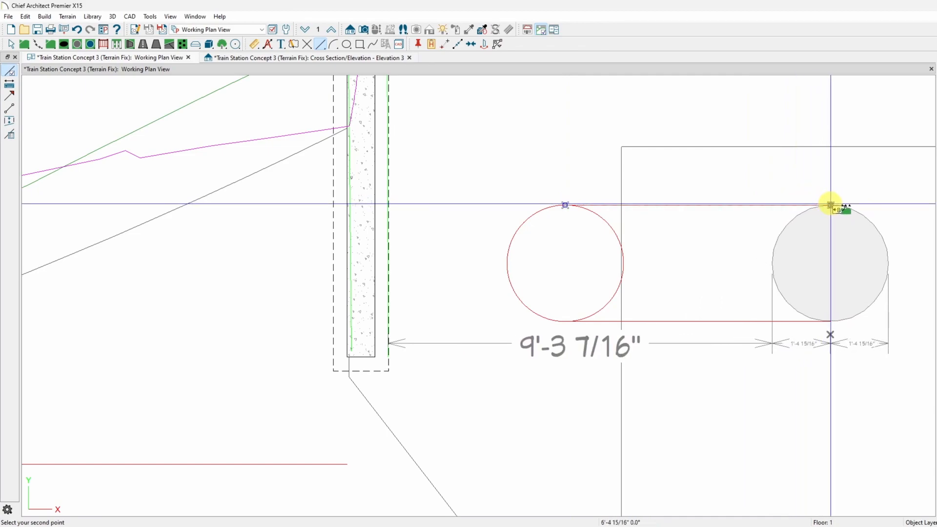
left_click(831, 205)
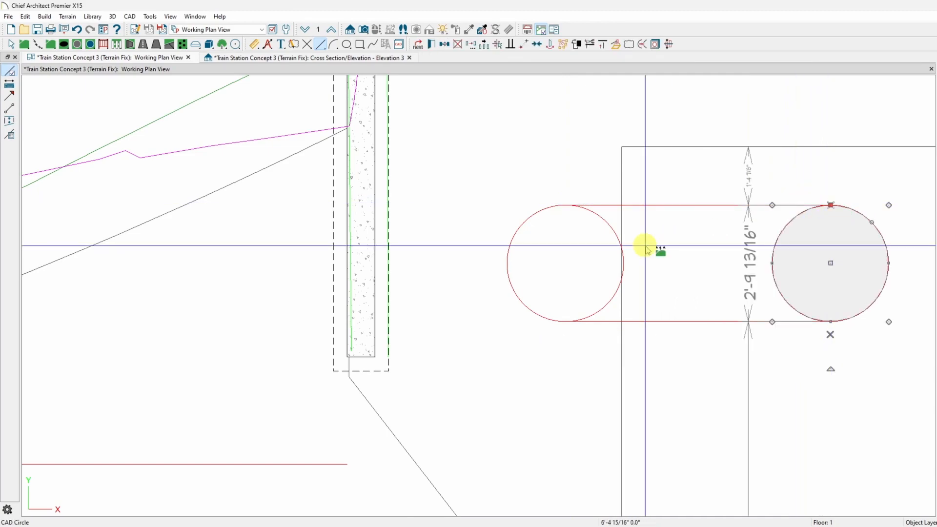
- Add two breaks to the driveway edge along the retaining wall and push the segment between them about 12'-5" in to the far circle
left_click(379, 236)
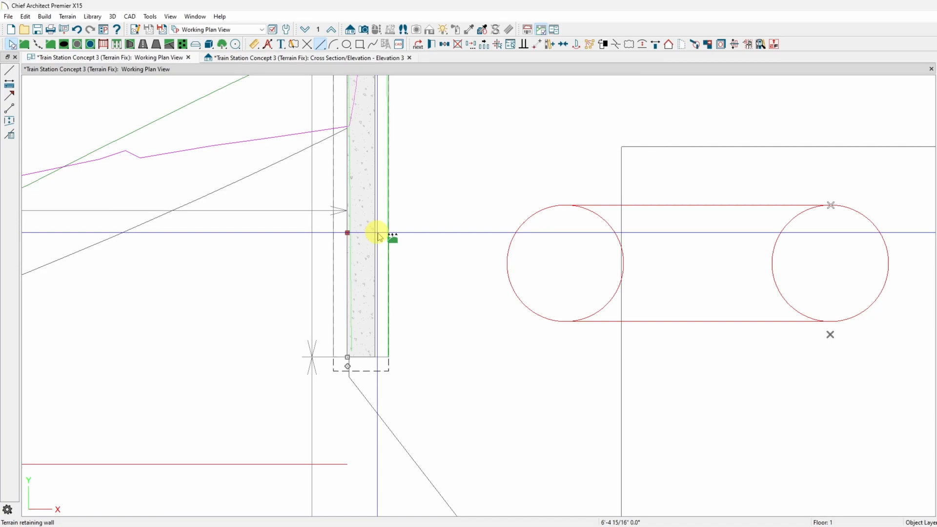
left_click(379, 236)
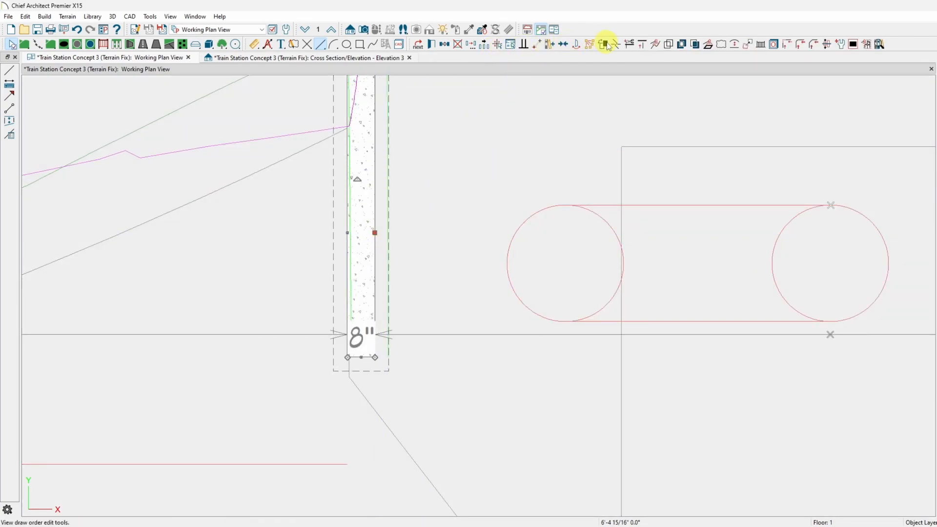
left_click(379, 233)
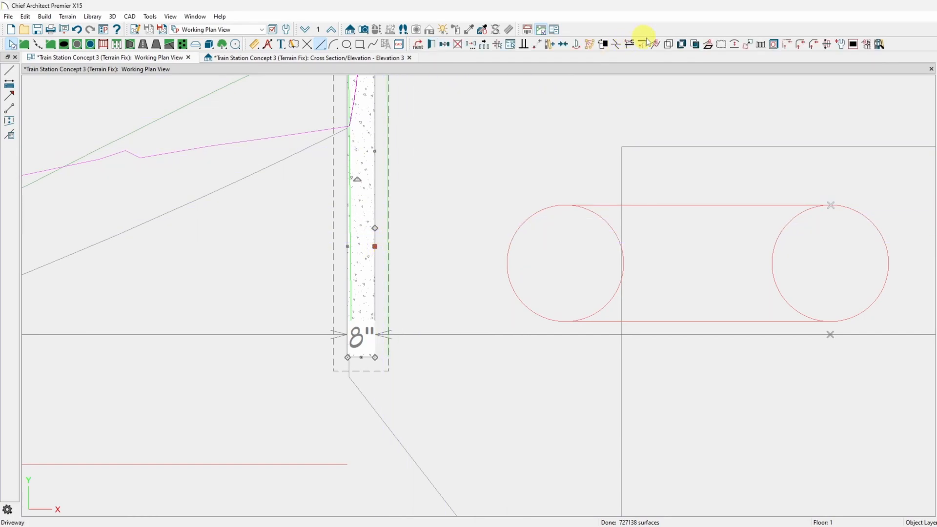
left_click(615, 44)
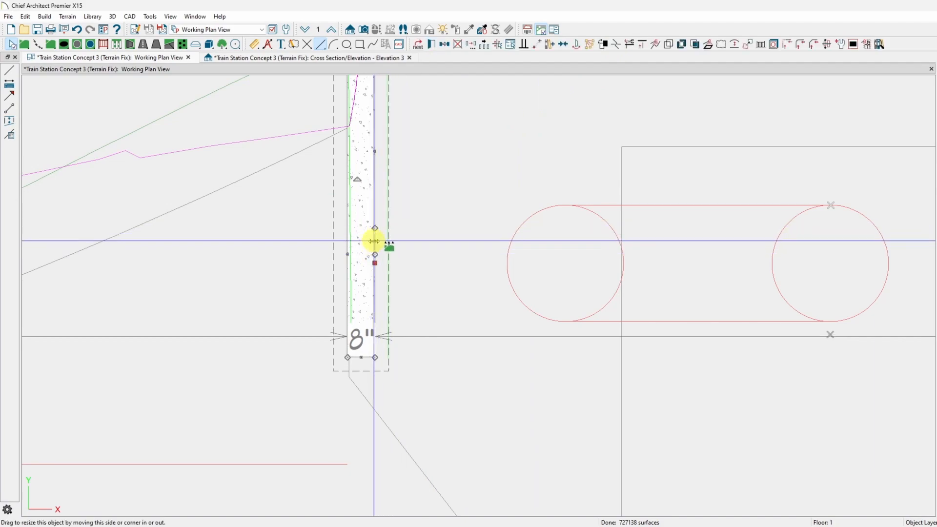
left_click_drag(374, 240, 885, 252)
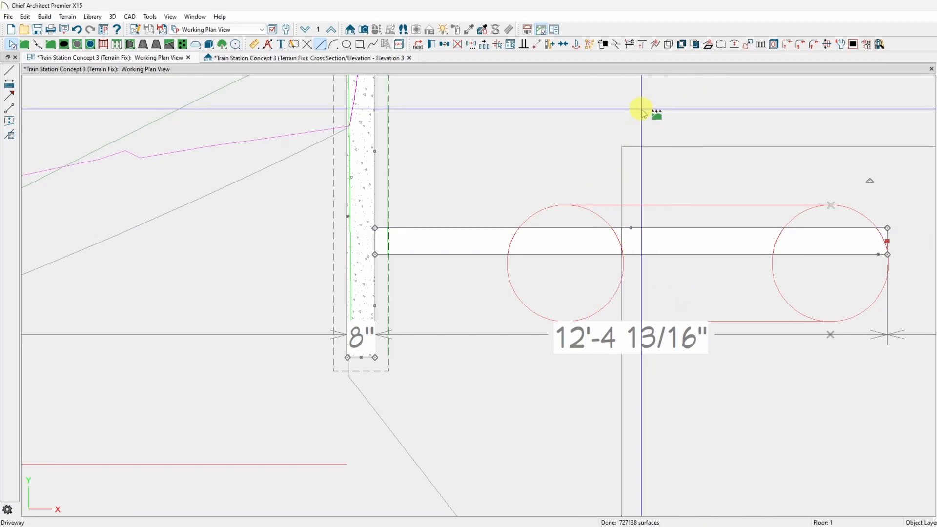
- Break the upper edge of the narrow driveway cut at the near circle and move the far segment up to the upper guide line
left_click(618, 47)
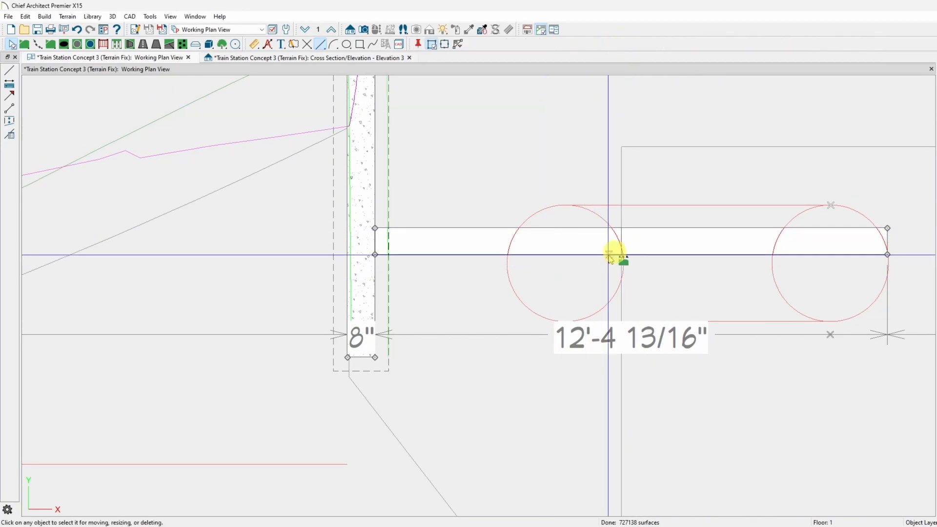
left_click(512, 228)
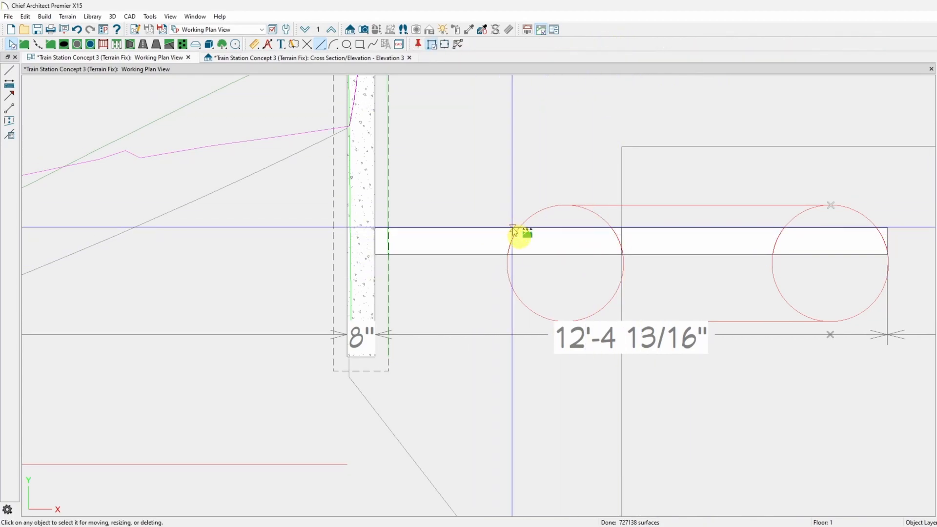
left_click(515, 229)
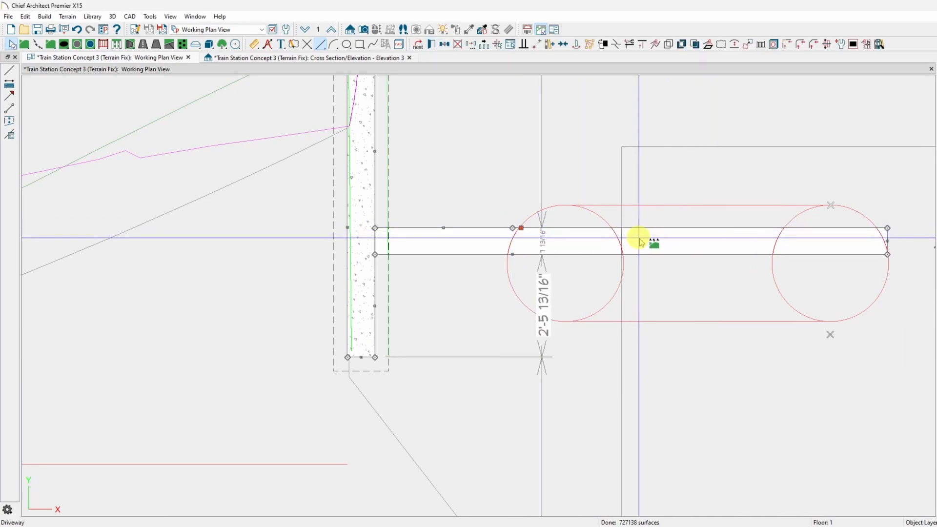
left_click_drag(521, 227, 603, 206)
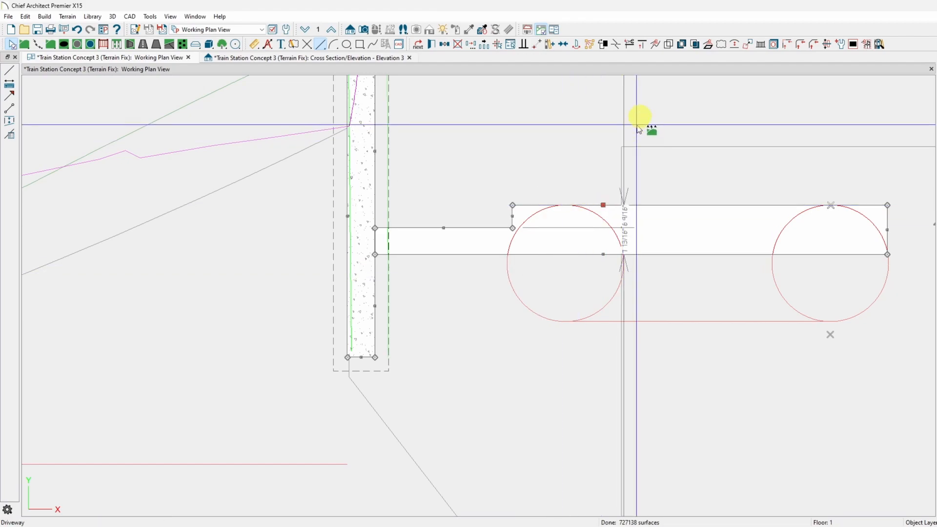
- Break the lower edge of the driveway cut at the near circle and move the far segment down to the lower guide line
left_click(617, 46)
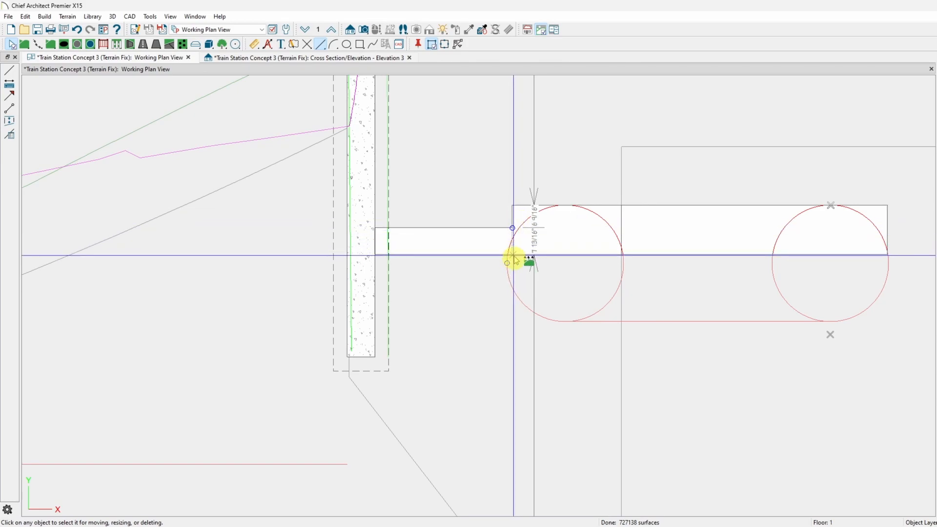
left_click(513, 256)
left_click_drag(700, 255, 705, 322)
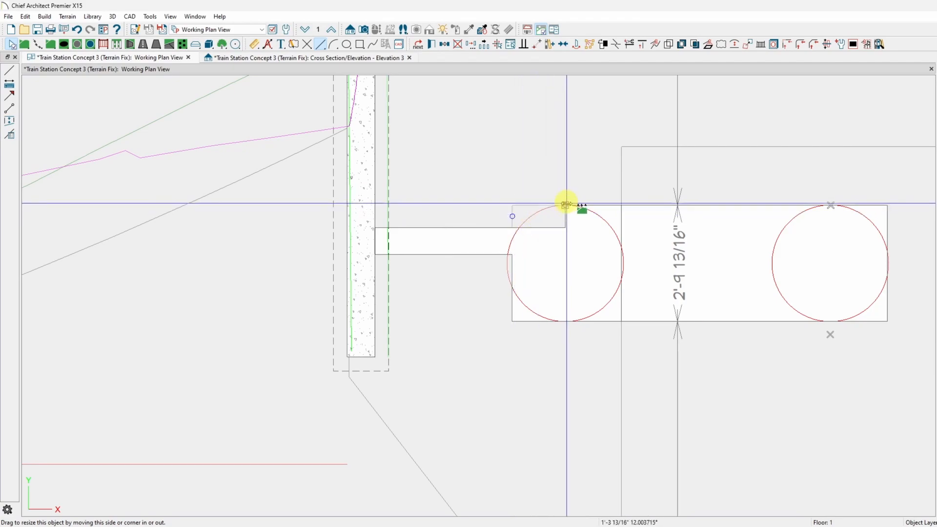
- Align the wide cut's end edges with the two circles' centres and curve its far edge outward along the far circle
left_click(515, 301)
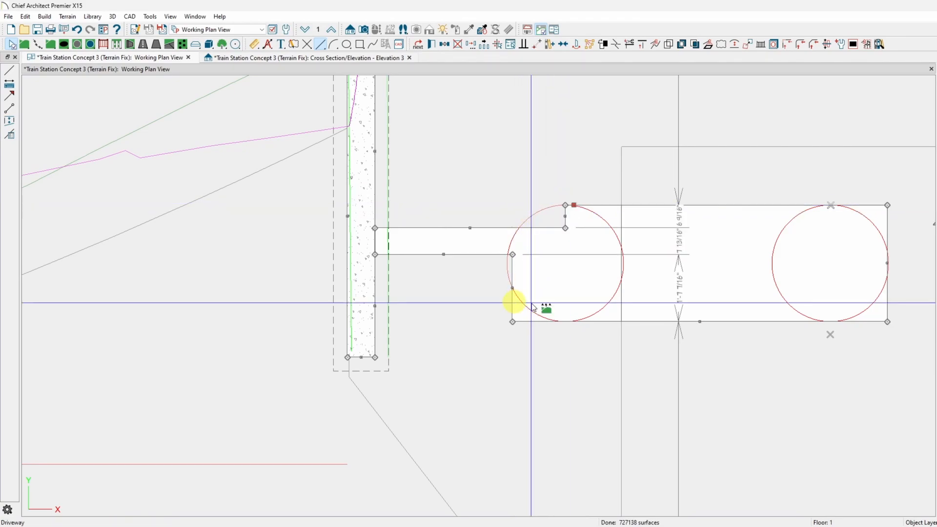
left_click_drag(513, 289, 565, 321)
left_click_drag(890, 268, 830, 322)
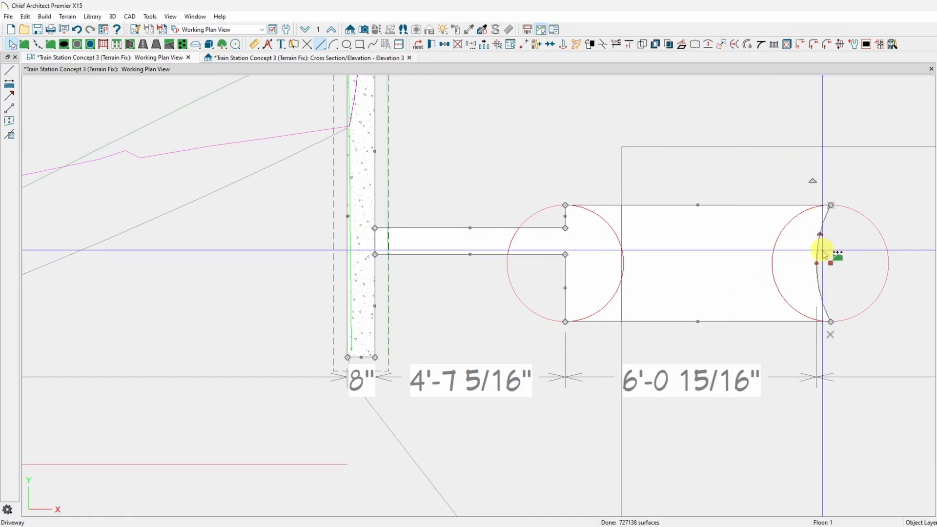
left_click_drag(822, 240, 884, 242)
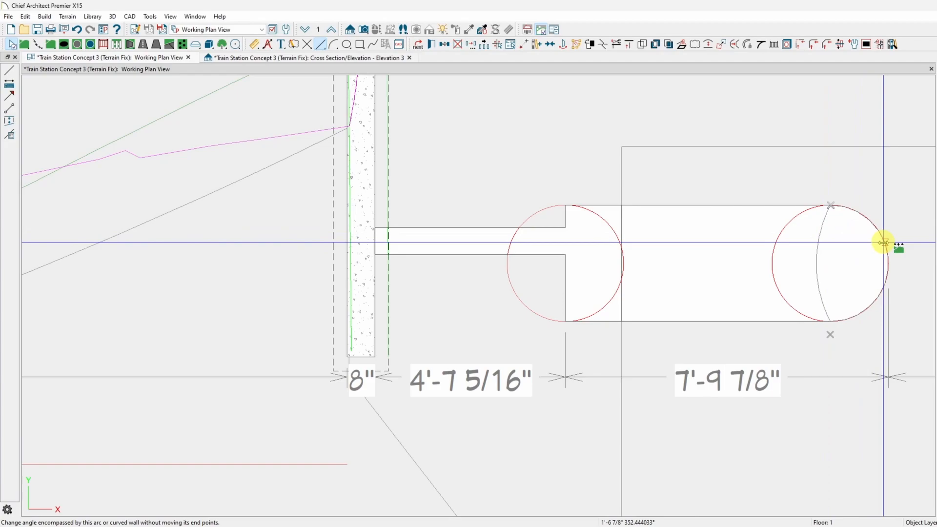
left_click(565, 217)
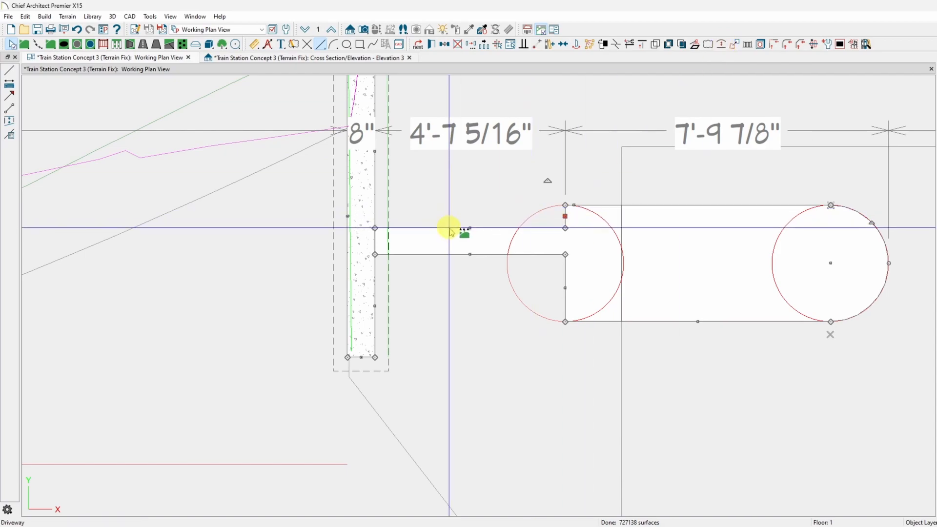
- Collapse the narrow driveway cut onto its lower edge and curve the wide cut's near-end edges outward along the near circle
left_click_drag(470, 228, 472, 254)
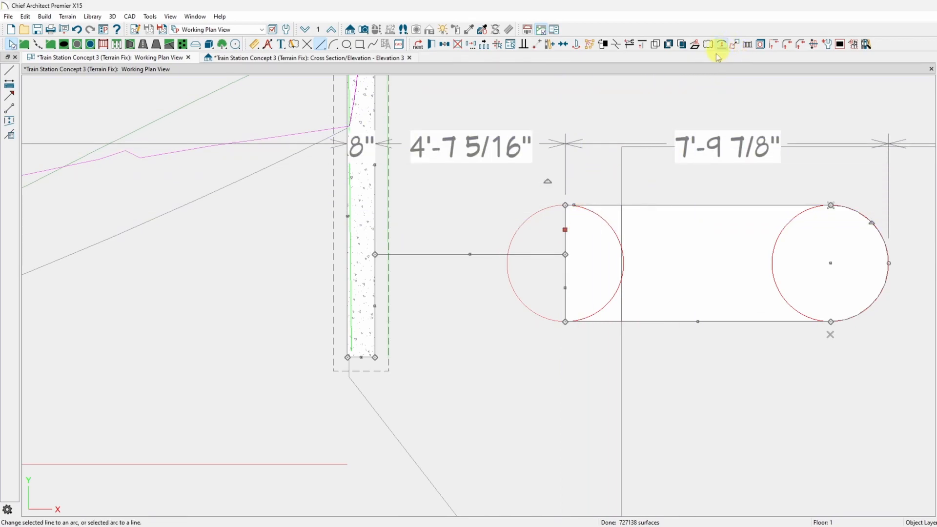
left_click(551, 245)
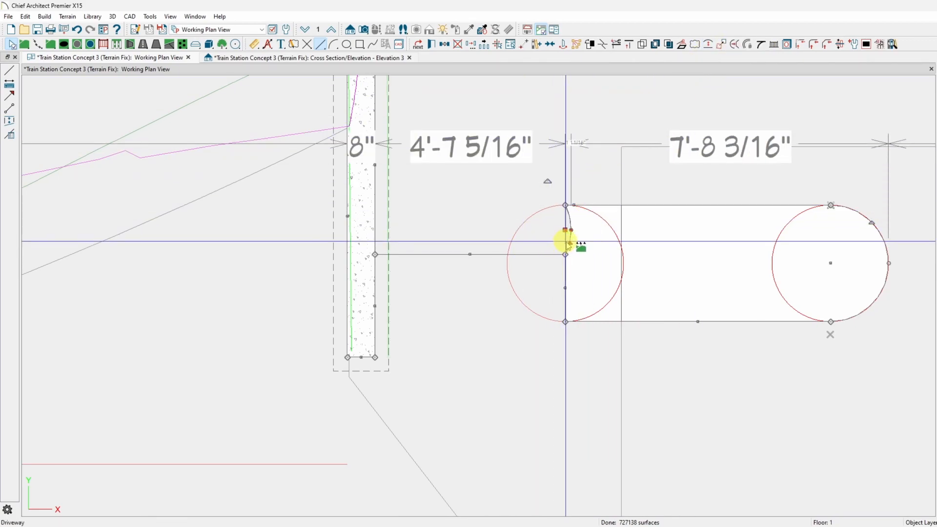
left_click_drag(565, 254, 508, 255)
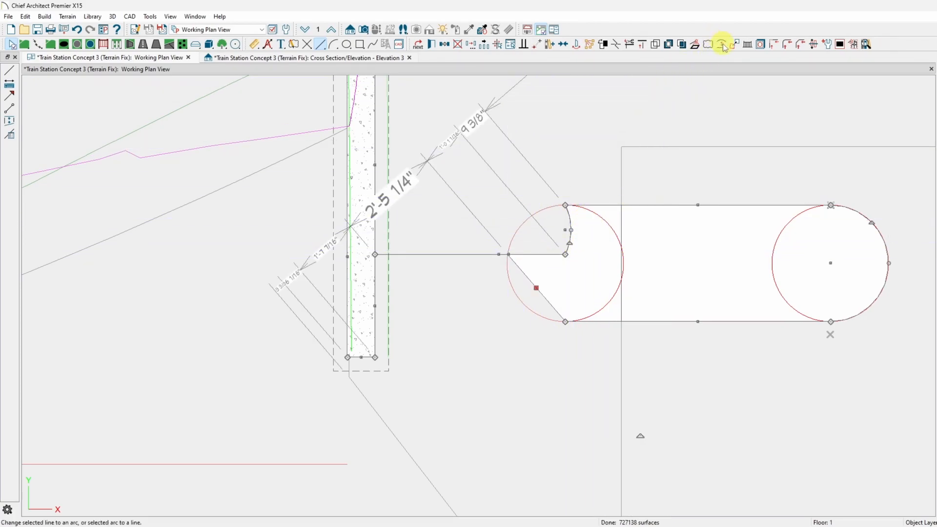
mouse_move(551, 331)
left_mouse_down()
mouse_move(549, 297)
mouse_move(558, 299)
mouse_move(541, 320)
left_mouse_up()
left_click_drag(565, 251, 652, 259)
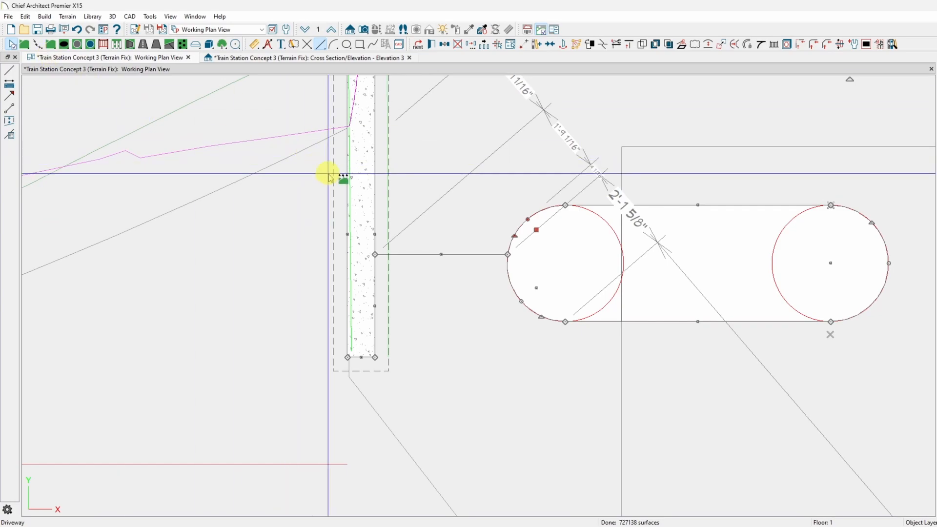
- Check the shape of the driveway cutout in the perspective camera view
scroll(479, 283, "up", 1)
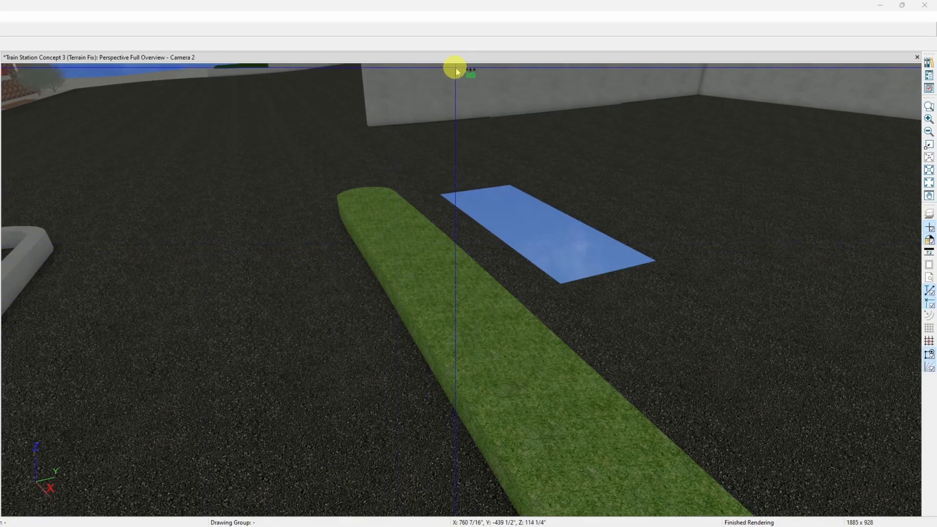
middle_click_drag(485, 155, 396, 164)
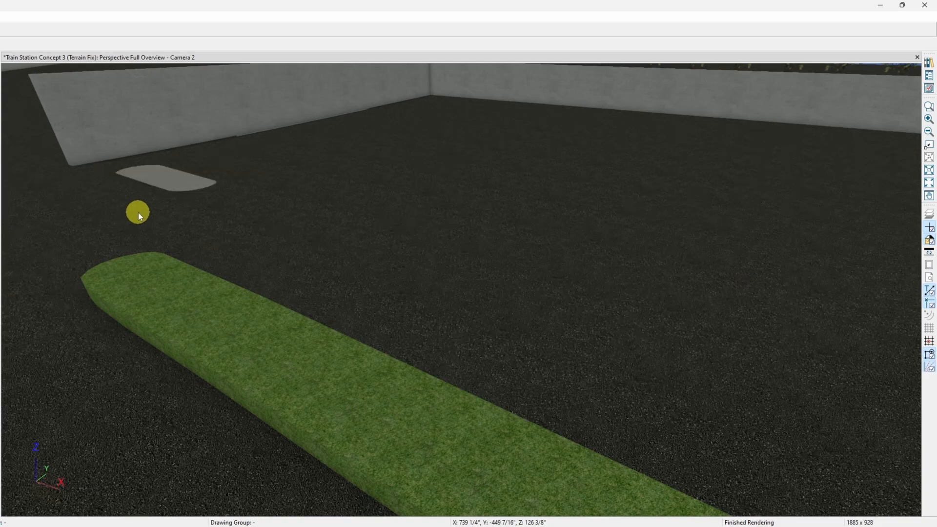
middle_click_drag(136, 211, 236, 234)
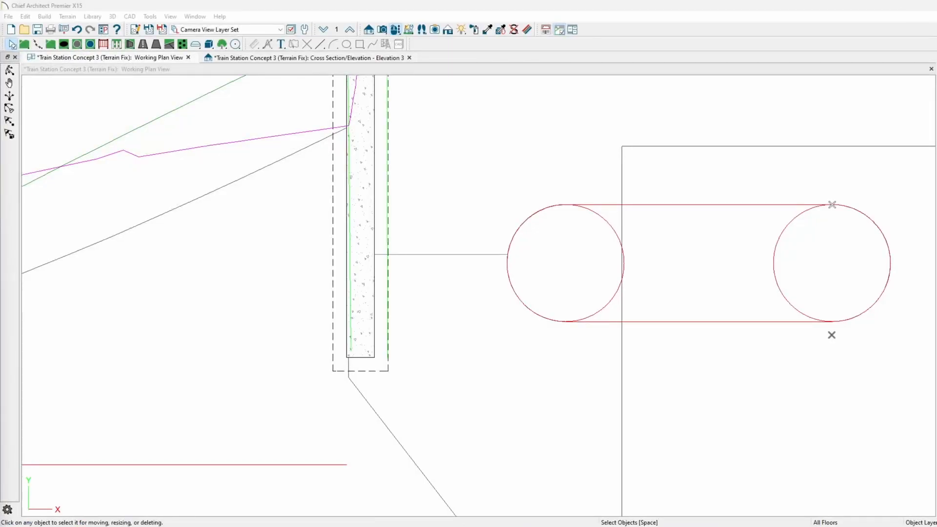
left_click(68, 16)
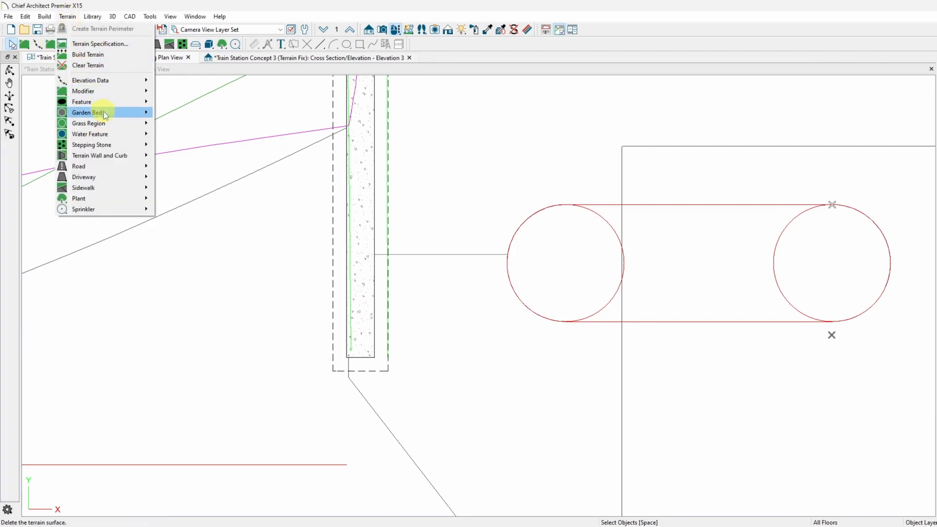
mouse_move(105, 115)
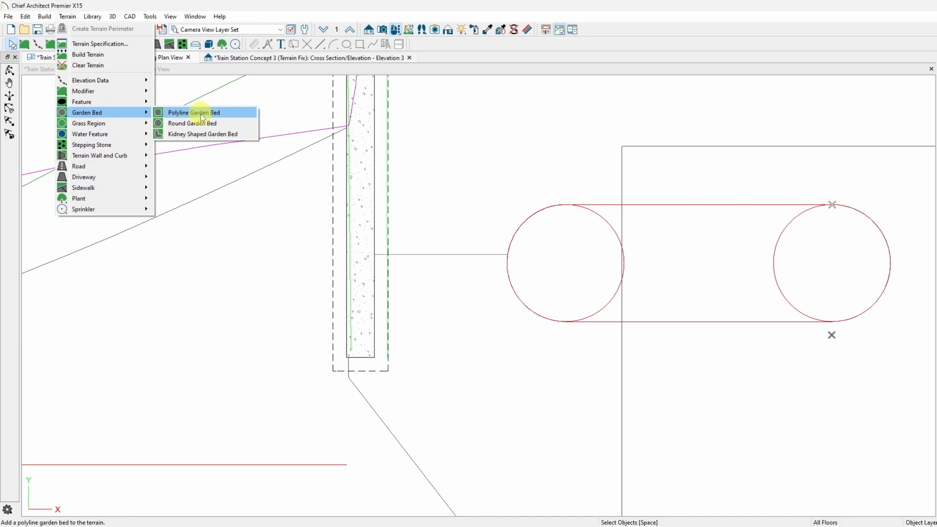
mouse_move(133, 125)
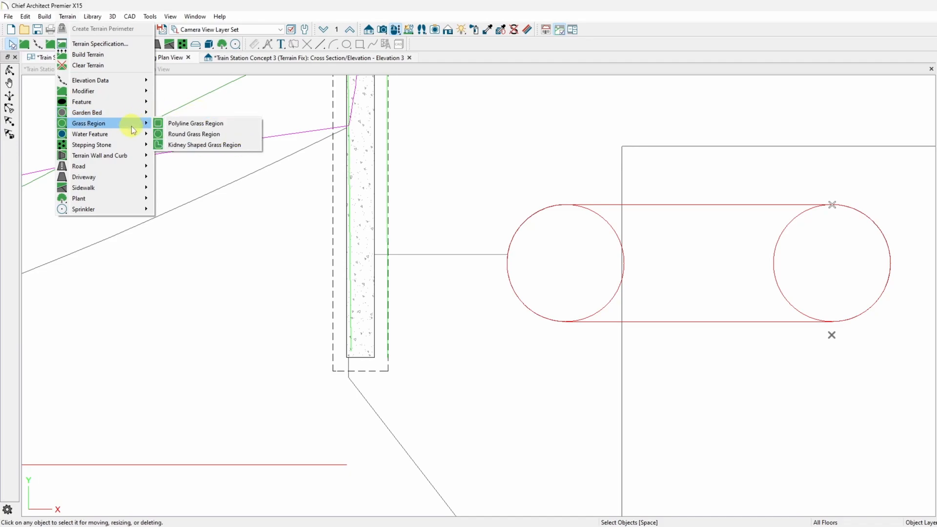
left_click(172, 124)
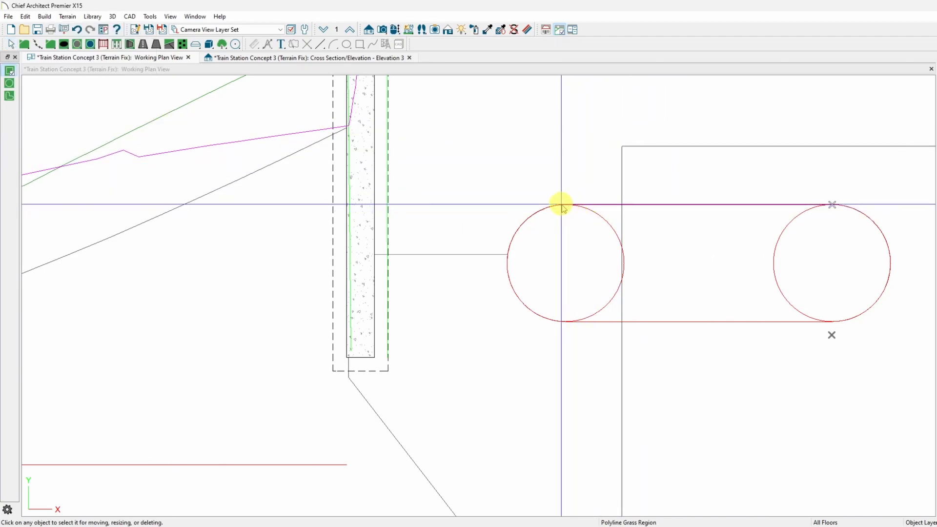
- In the working plan view, draw a rectangular polyline grass region about 6'-5" long between the two circles' centre lines
left_click(551, 71)
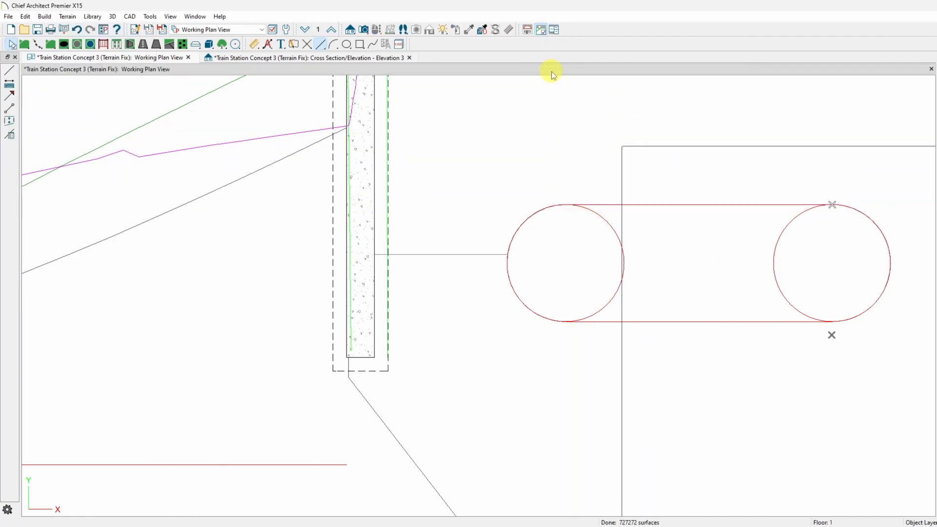
left_click(67, 16)
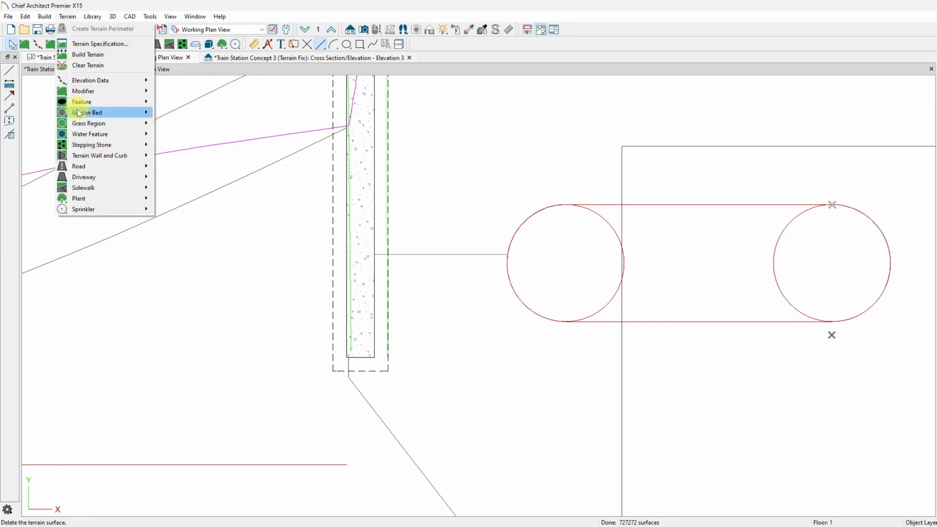
mouse_move(80, 125)
left_click(185, 123)
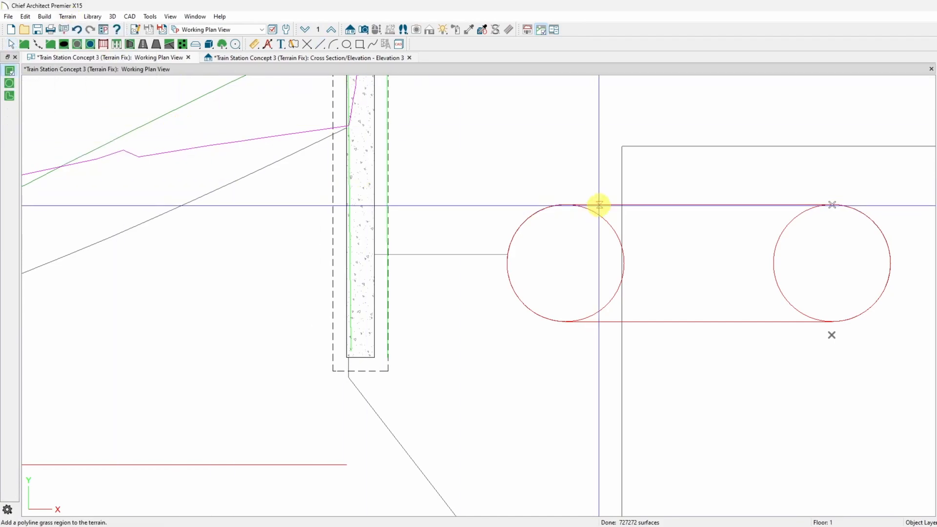
mouse_move(566, 205)
left_mouse_down()
mouse_move(774, 282)
mouse_move(832, 322)
left_mouse_up()
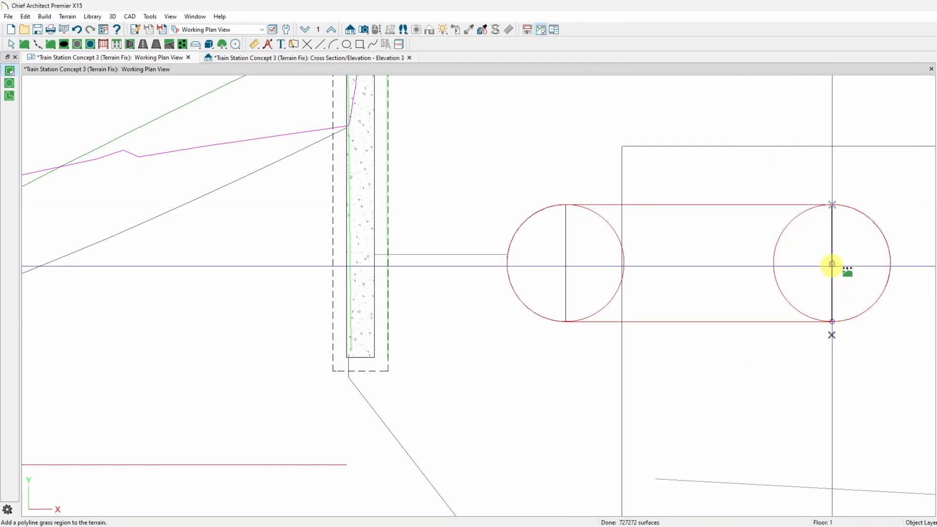
key("space")
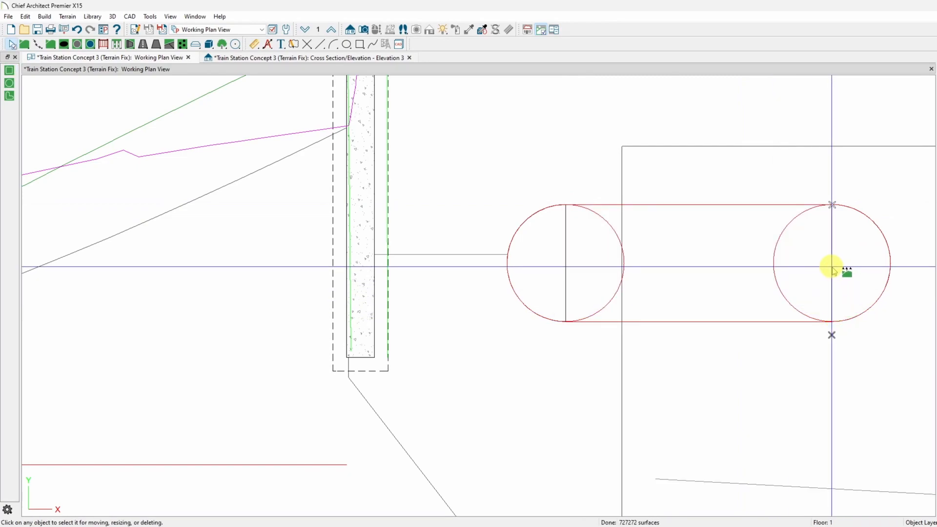
- Convert both end edges of the grass region to arcs and bulge them outward along the two circles
left_click(832, 263)
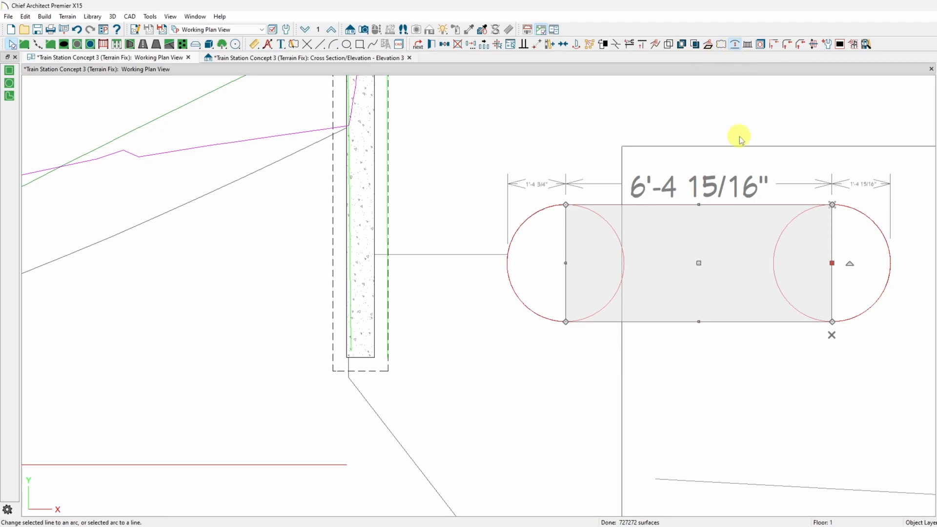
left_click(831, 259)
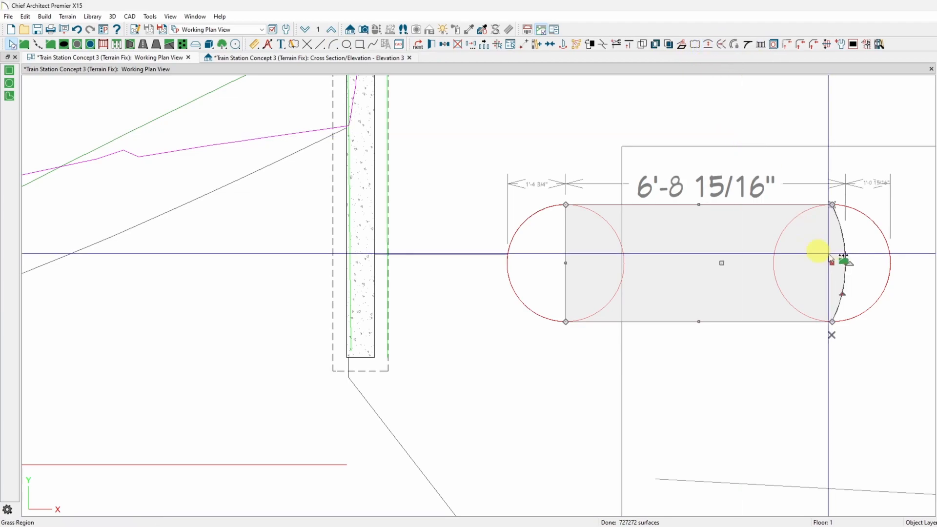
left_click(567, 255)
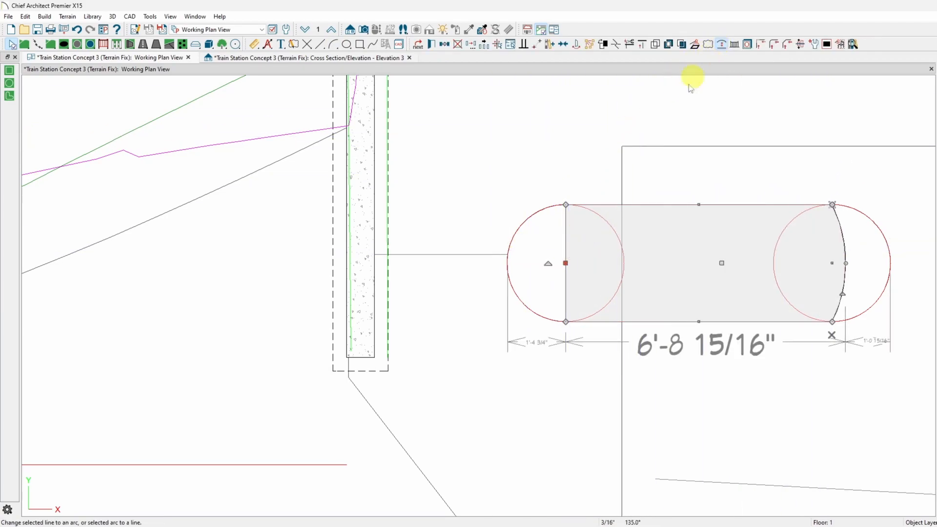
left_click_drag(566, 226, 519, 232)
left_click(846, 254)
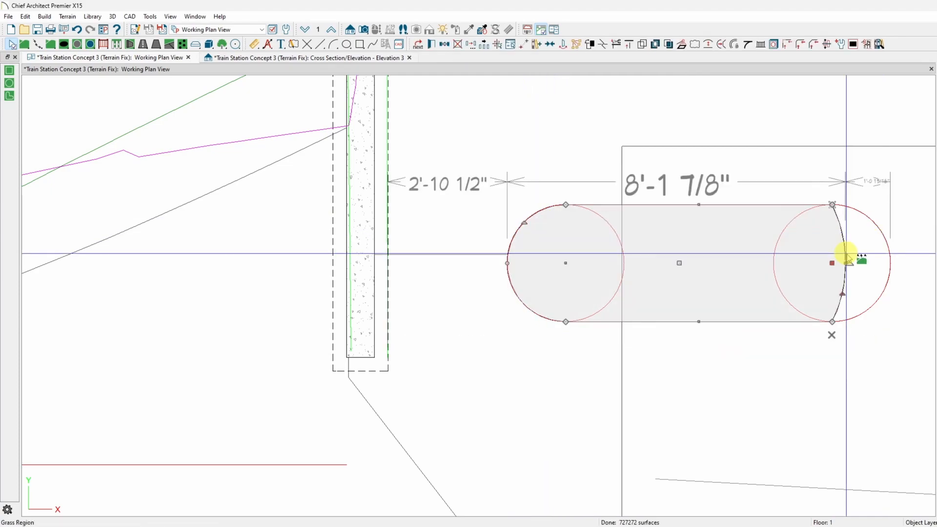
key("Escape")
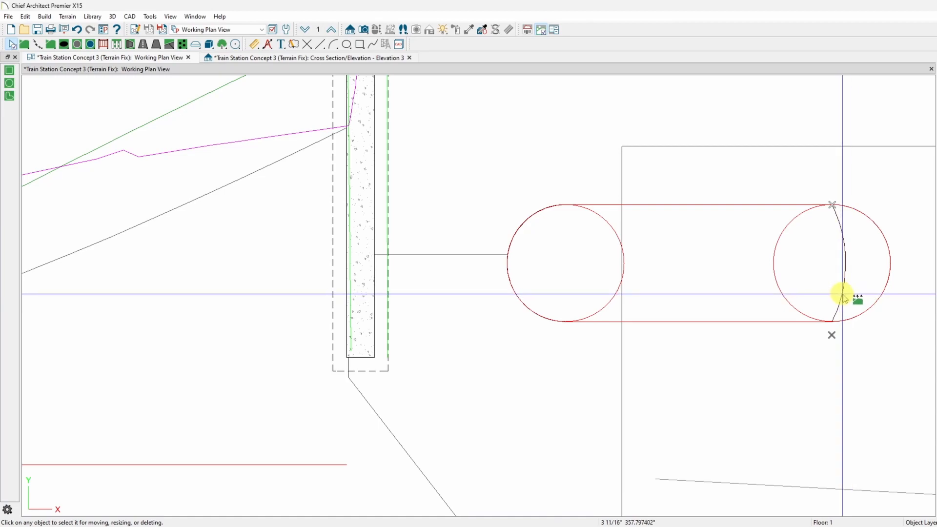
left_click(837, 295)
left_click_drag(838, 295, 875, 294)
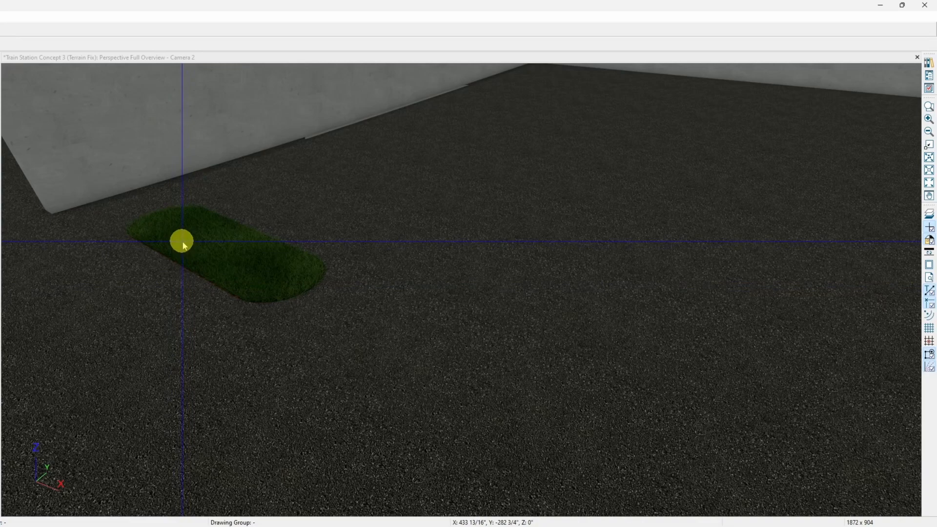
- Examine the grass island in the parking lot, from a site overview down to ground level beside the retaining wall
scroll(182, 242, "up", 3)
scroll(182, 242, "down", 6)
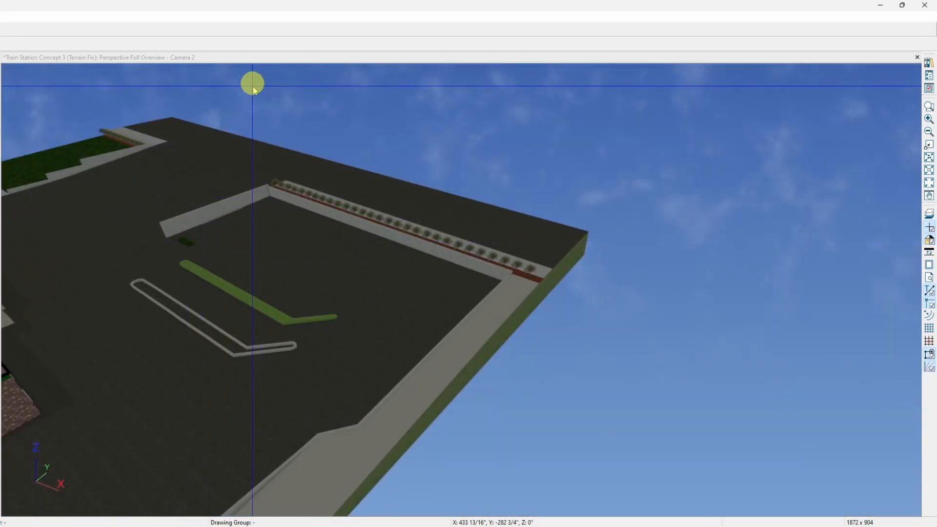
middle_click_drag(246, 193, 204, 250)
scroll(210, 219, "up", 5)
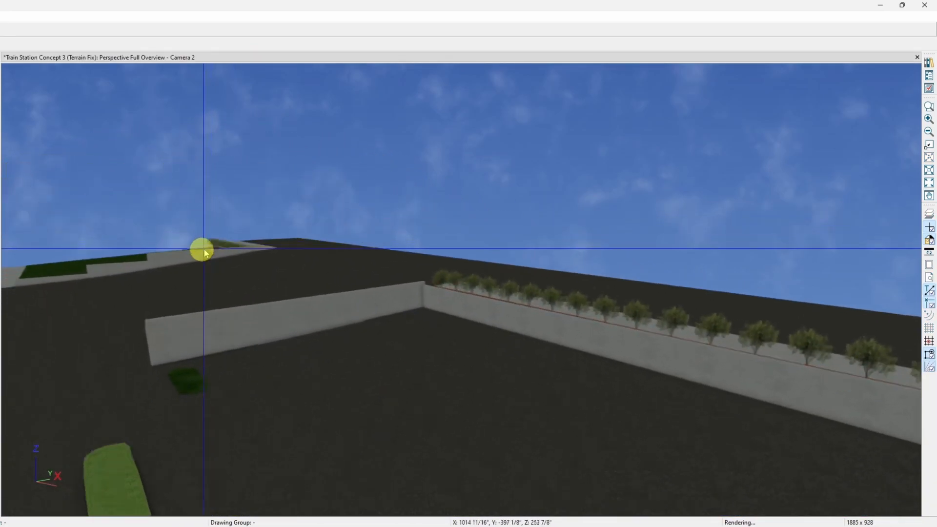
scroll(203, 253, "up", 5)
key("Left")
key("Left")
key("Left")
key("Up")
key("Up")
key("Up")
key("Right")
key("Right")
key("Right")
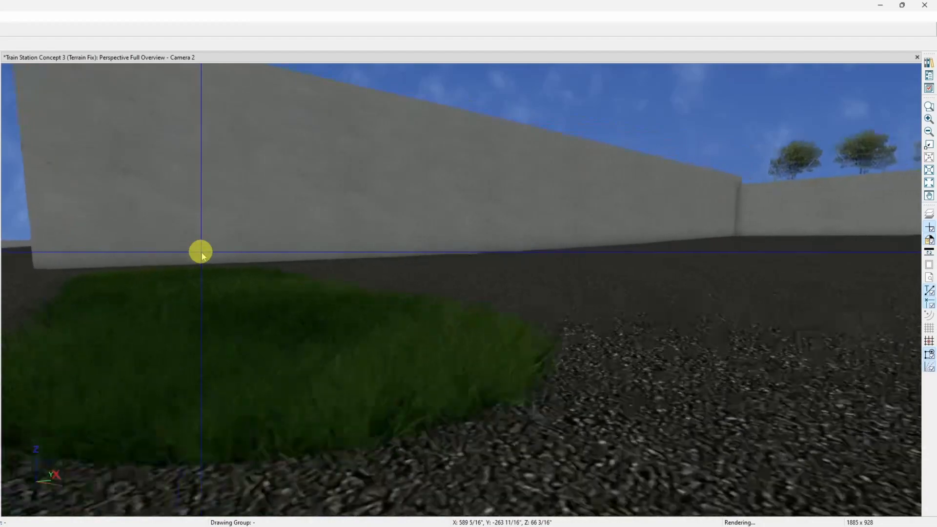
key("Right")
key("Right")
key("Right")
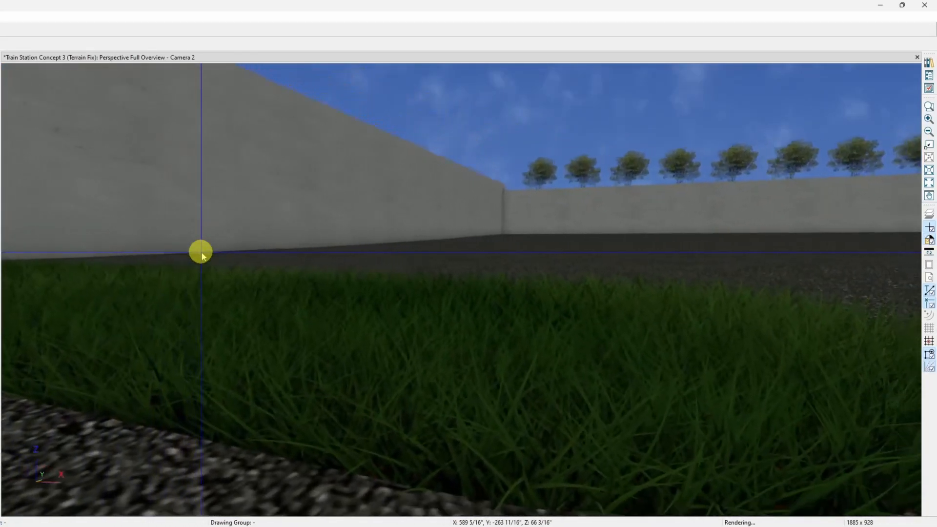
- Inspect the grass blades from a low viewpoint along the island's curved edge
key("c")
key("c")
key("c")
key("Left")
key("Left")
key("Left")
key("Left")
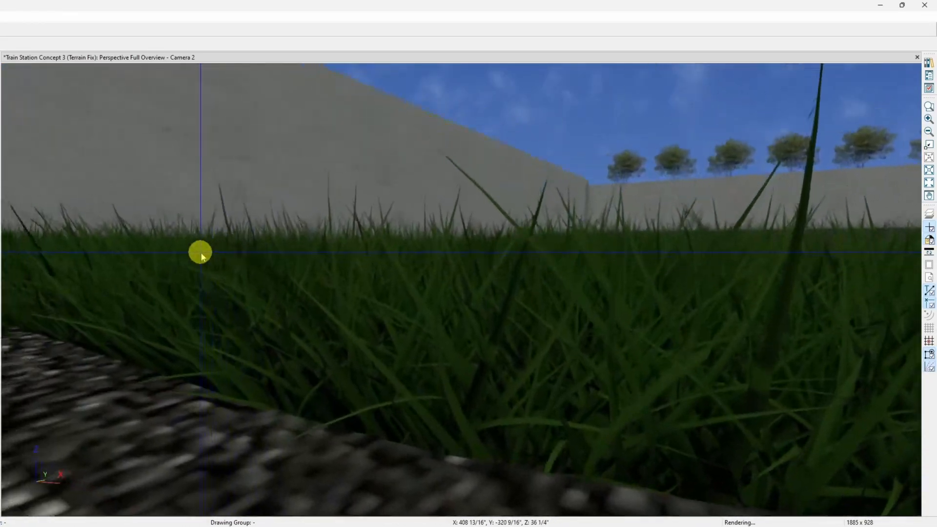
key("Down")
key("Down")
key("Down")
key("Left")
key("Left")
key("Left")
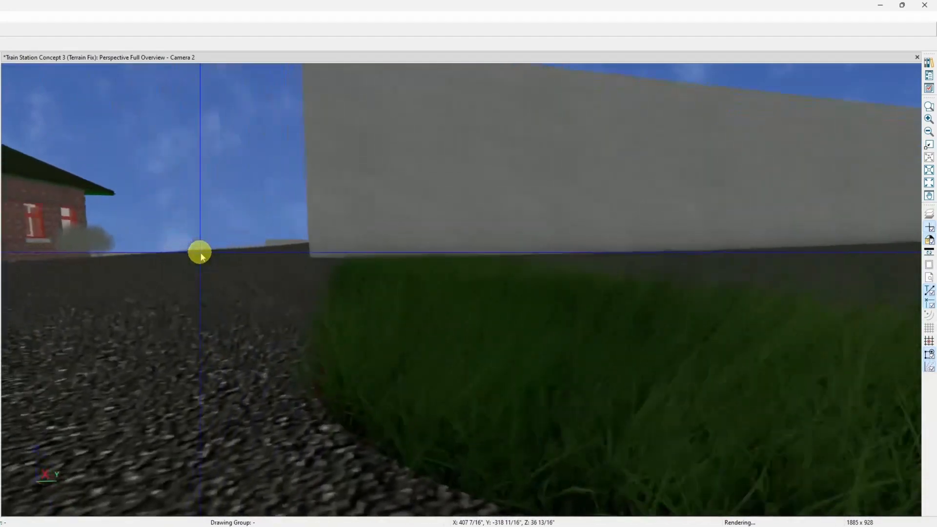
key("Left")
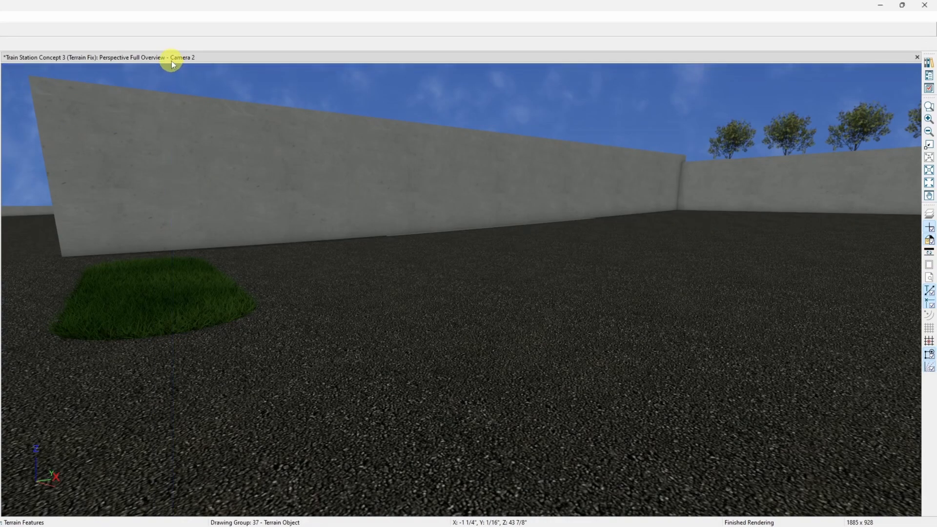
- Delete the grass region from the island cutout
left_click(179, 323)
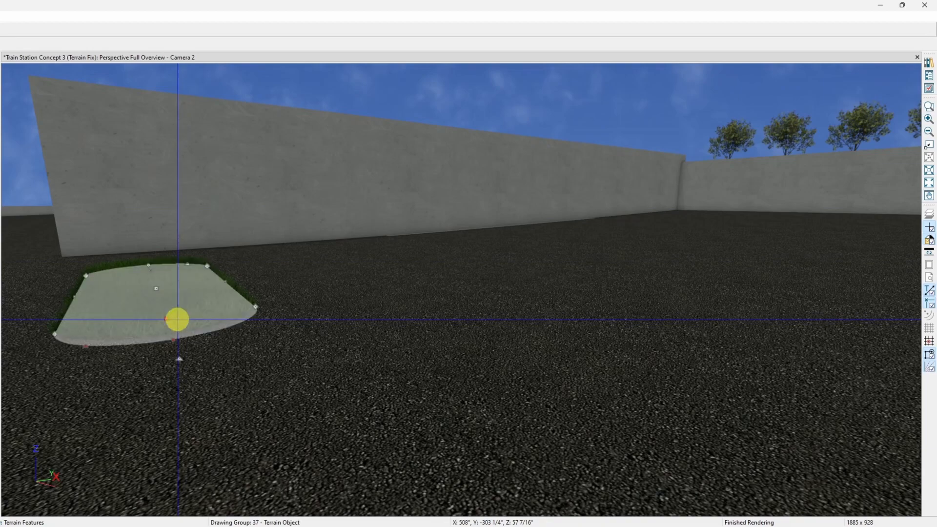
key("Delete")
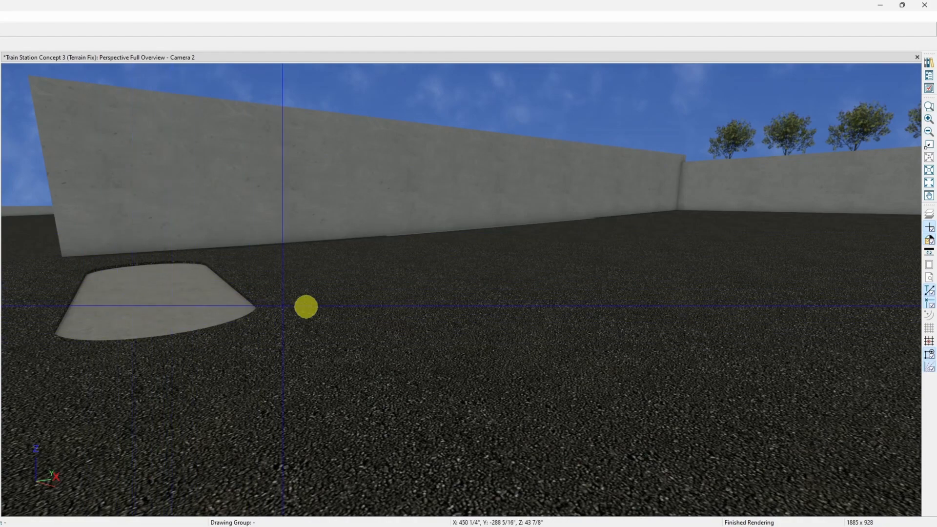
- Look over the whole site and the parking-lot islands from above and in plan
scroll(307, 306, "down", 5)
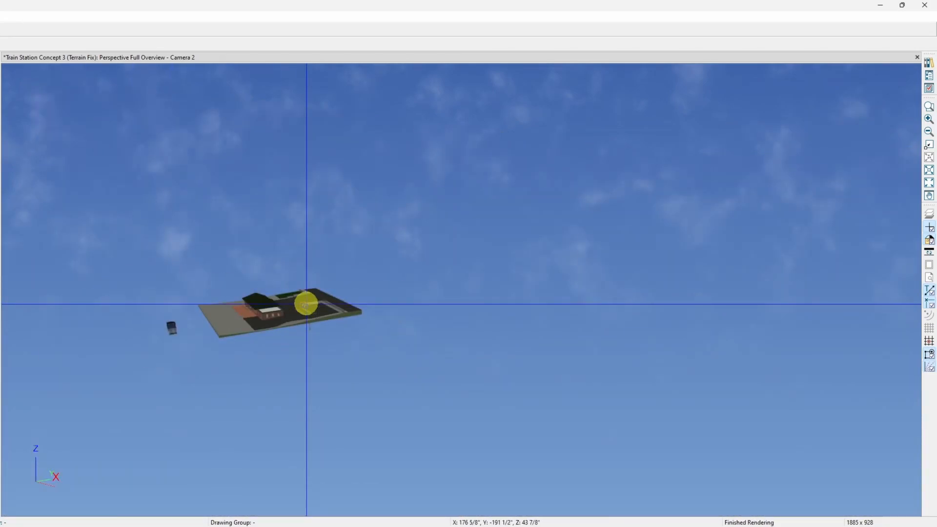
scroll(306, 304, "up", 2)
middle_click_drag(307, 304, 362, 268)
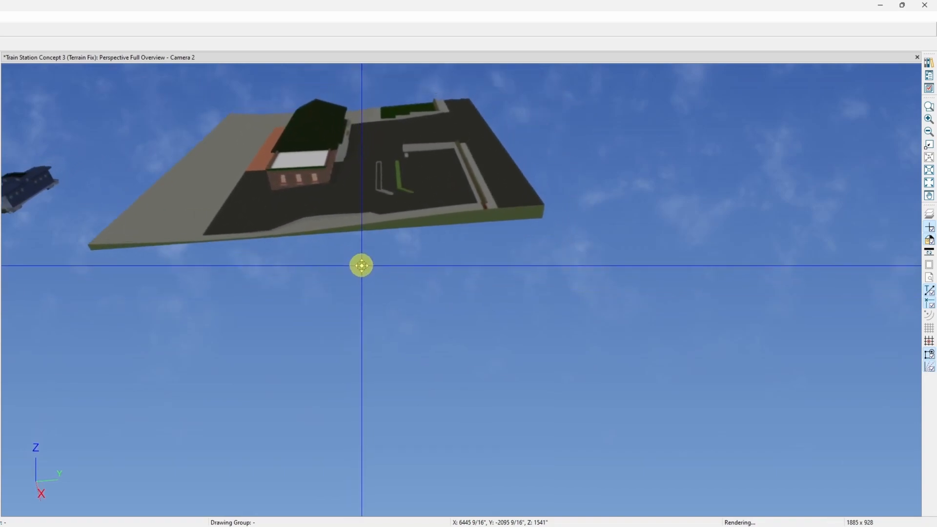
left_click_drag(361, 265, 340, 290)
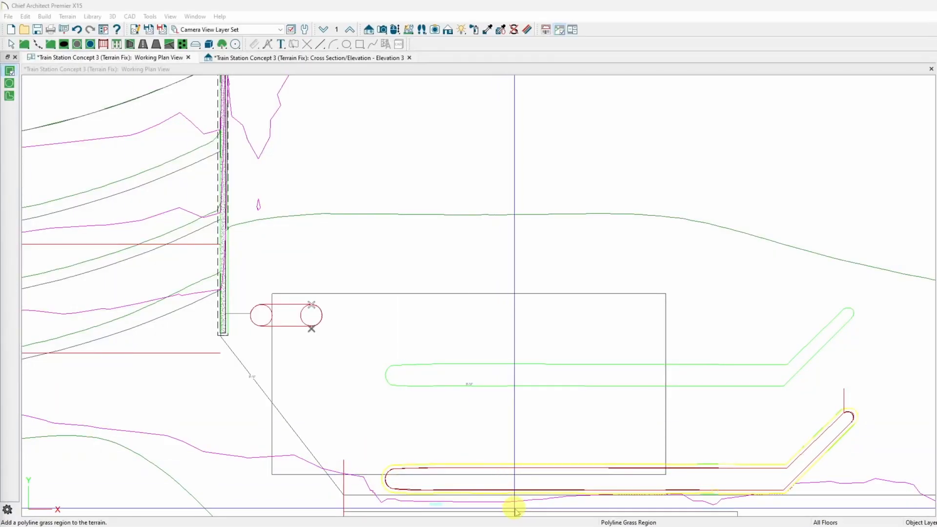
scroll(537, 505, "up", 8)
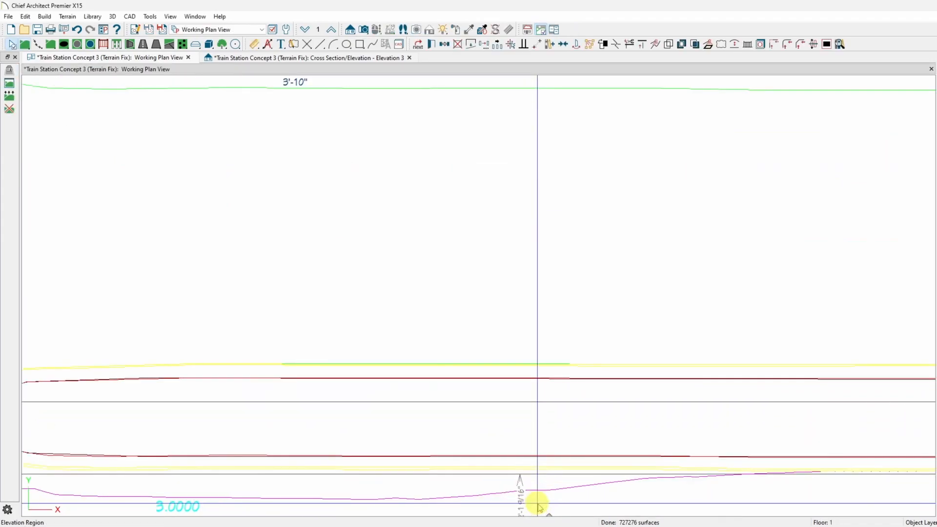
- Examine the curb and island outlines in plan along the straight run, the rounded end and the angled end
scroll(538, 505, "up", 2)
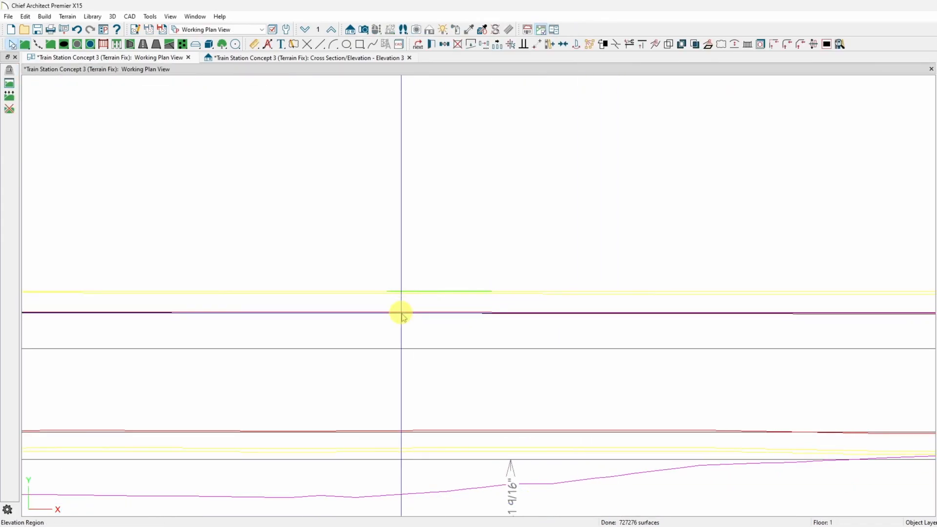
scroll(400, 313, "down", 2)
scroll(450, 346, "down", 2)
scroll(270, 427, "up", 3)
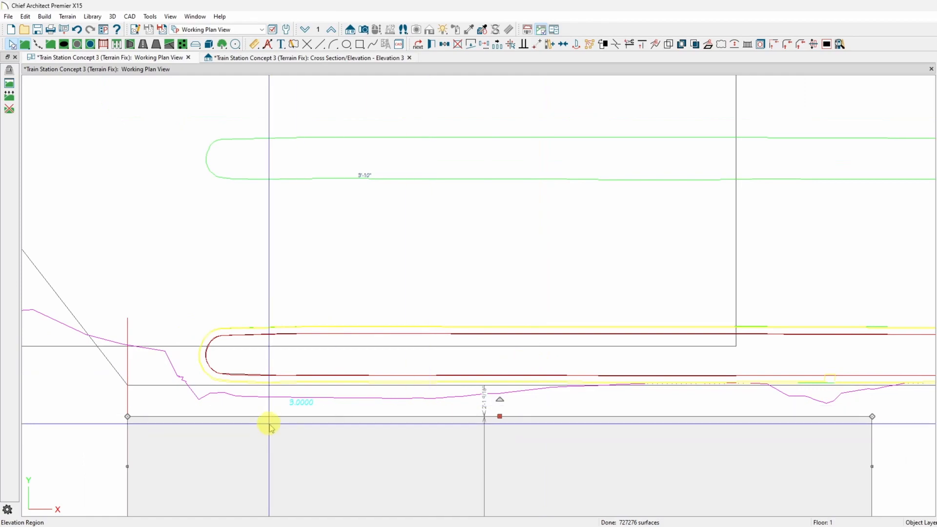
scroll(257, 406, "up", 2)
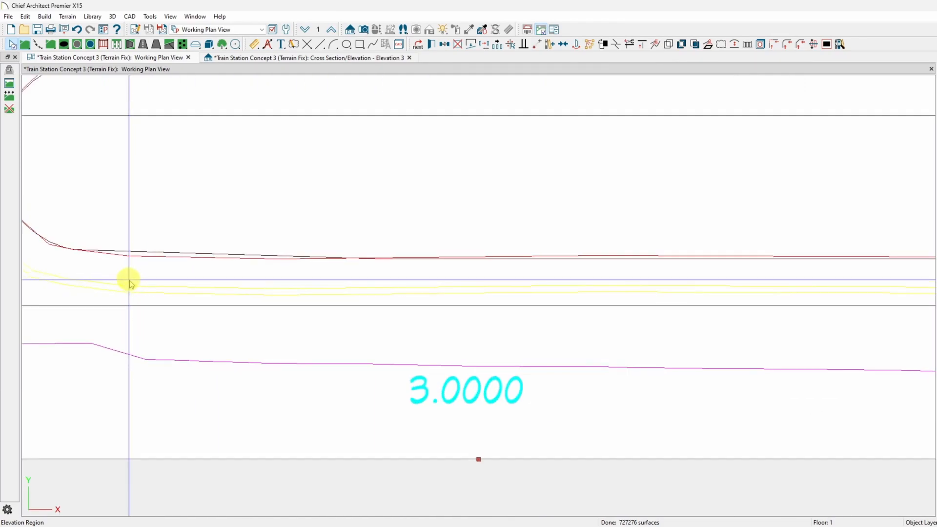
scroll(130, 279, "down", 2)
scroll(130, 281, "down", 4)
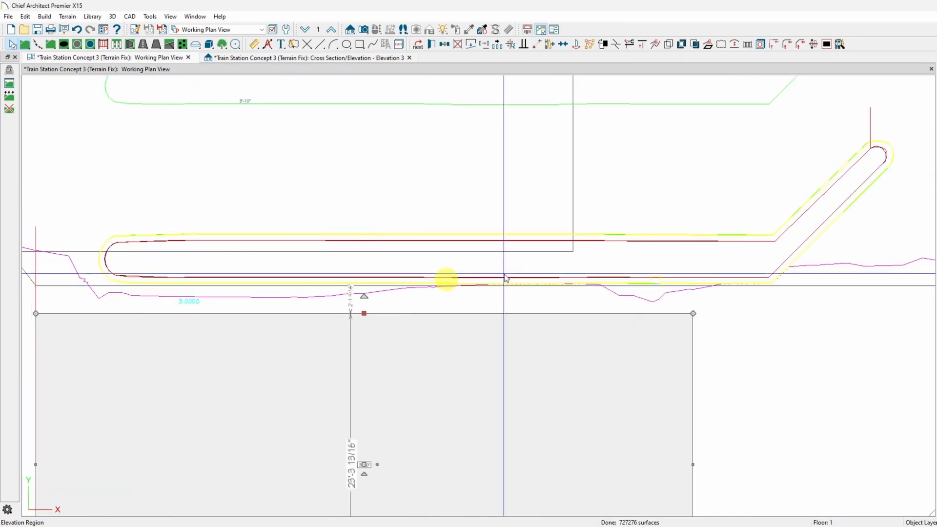
scroll(845, 212, "up", 3)
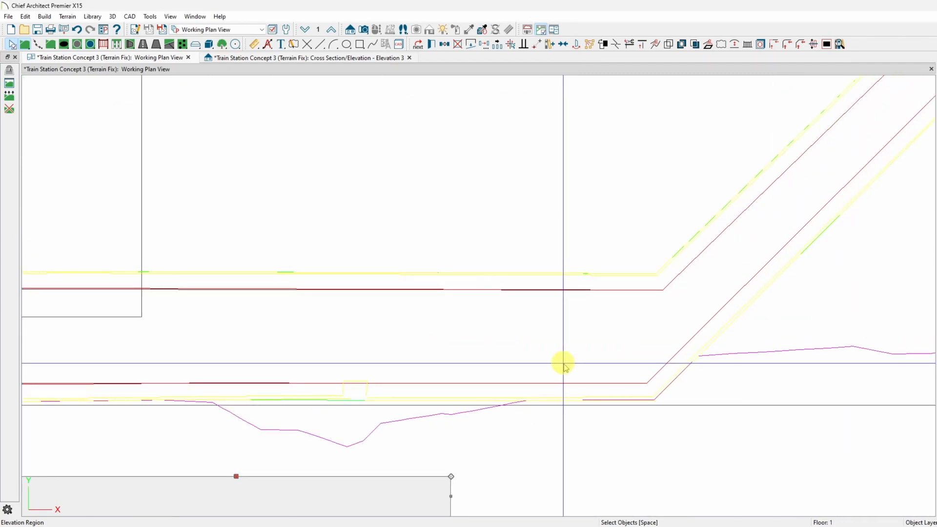
scroll(666, 295, "down", 3)
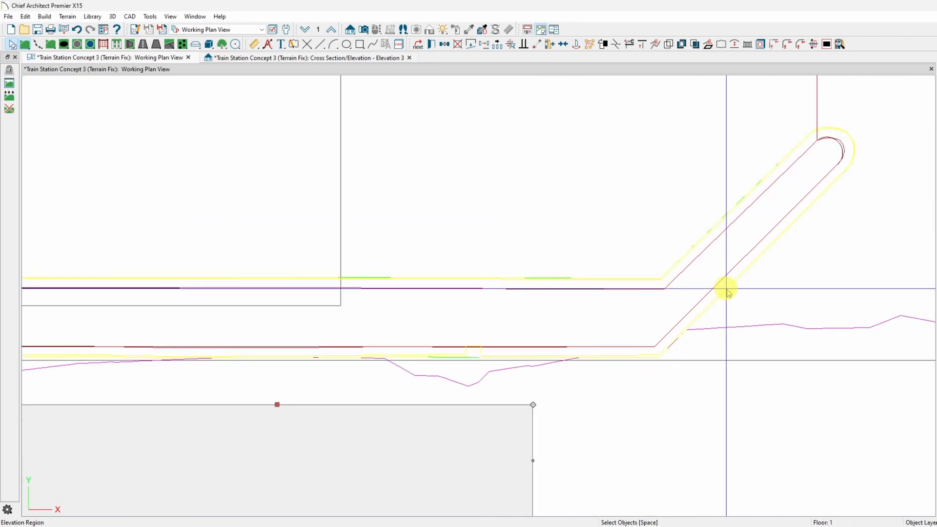
scroll(726, 288, "down", 1)
scroll(502, 287, "down", 1)
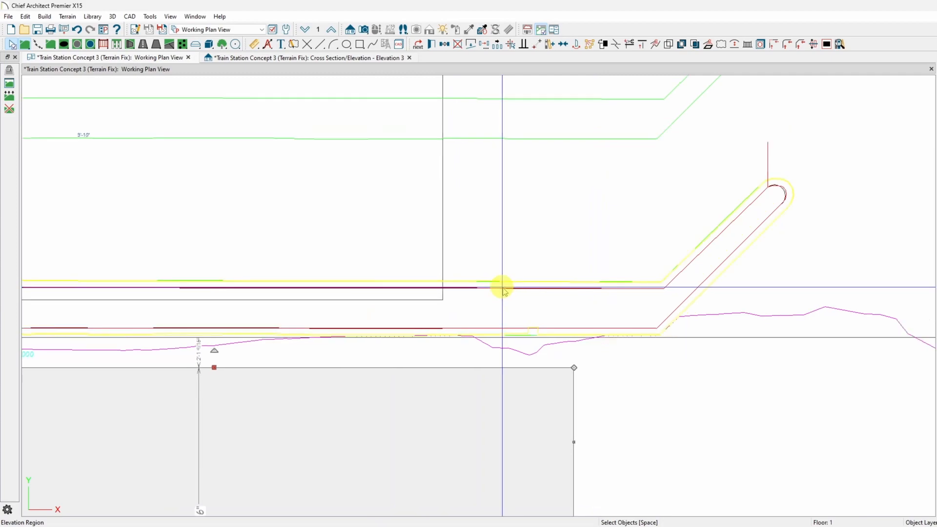
scroll(50, 302, "up", 10)
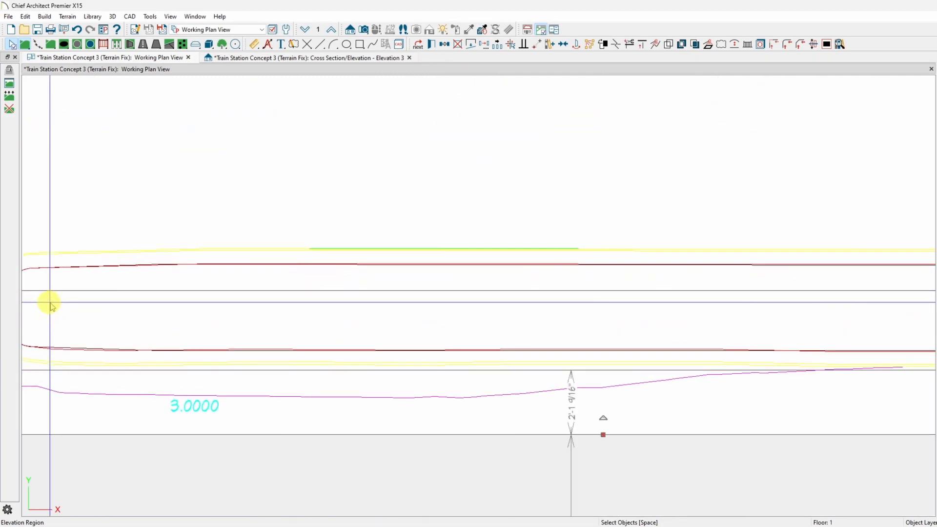
scroll(328, 289, "down", 6)
scroll(118, 300, "up", 4)
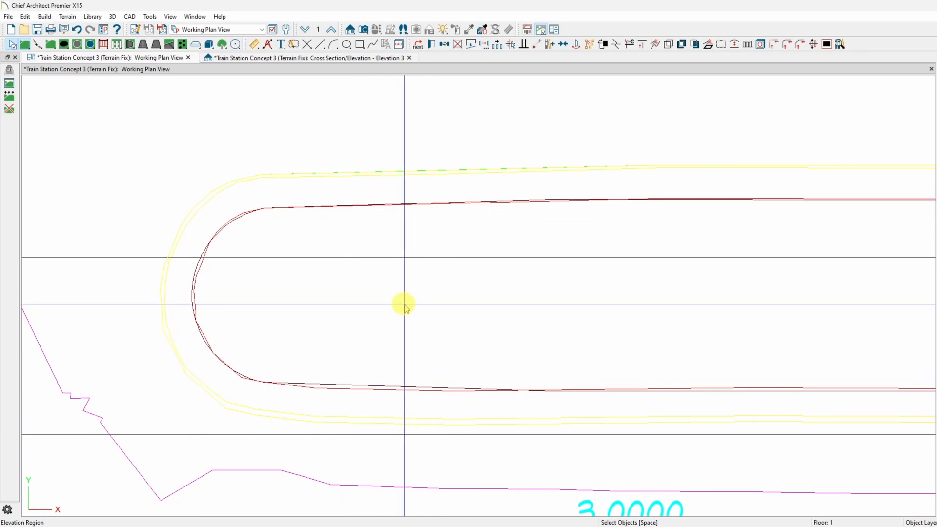
scroll(404, 306, "down", 5)
scroll(407, 310, "down", 2)
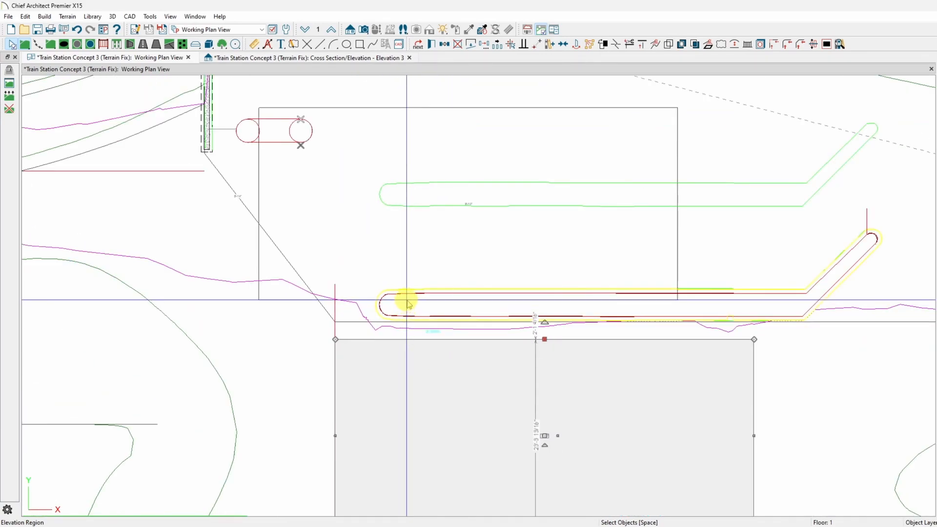
- Delete the CAD lines around the small rounded driveway cutout and reshape the cutout to follow the angled island's outline
left_click(302, 142)
left_click(285, 142)
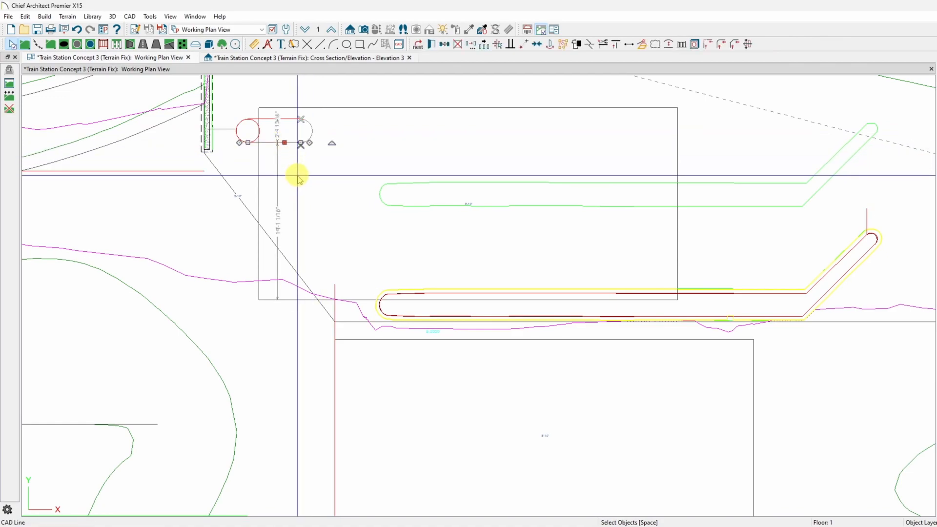
key("Delete")
left_click(275, 119)
key("Delete")
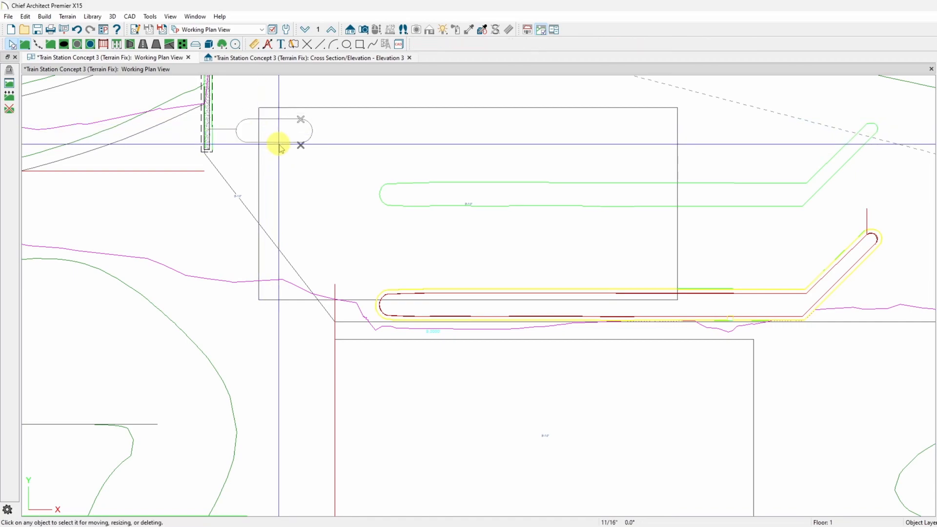
left_click(279, 152)
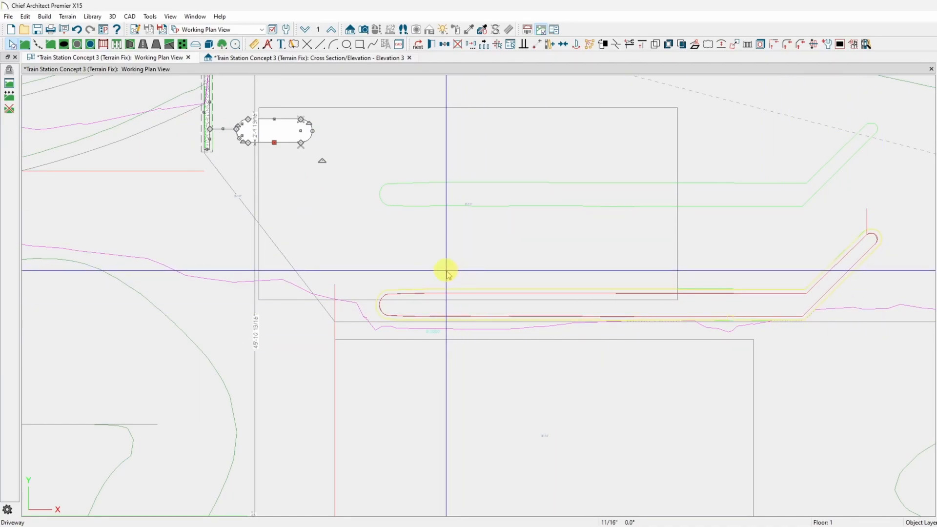
left_click_drag(224, 130, 256, 317)
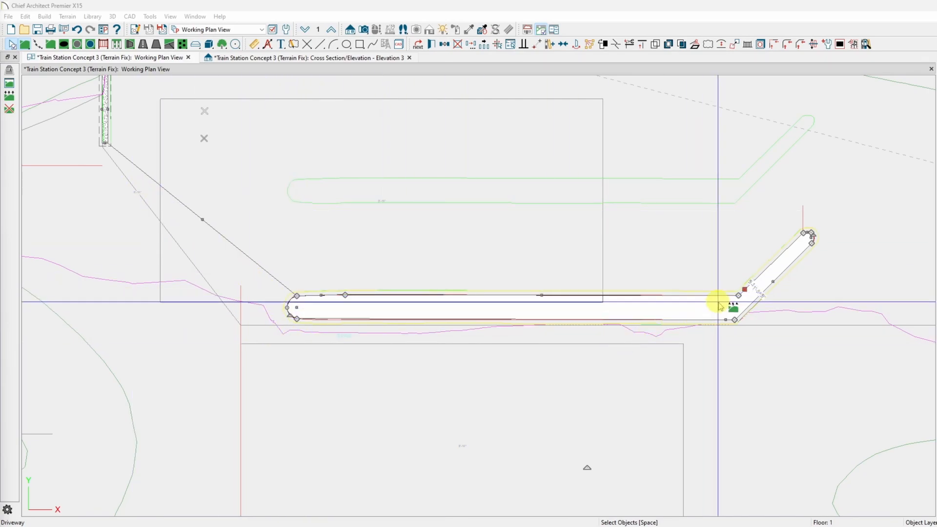
- Check how the reshaped driveway cutout fits the curb outline at the island's angled arm and rounded ends
scroll(808, 239, "up", 4)
scroll(808, 239, "up", 3)
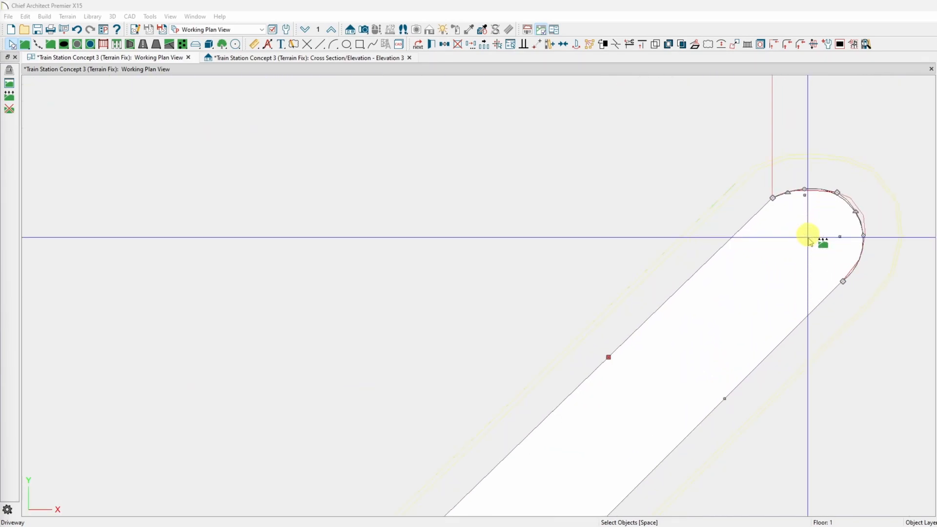
scroll(743, 223, "down", 2)
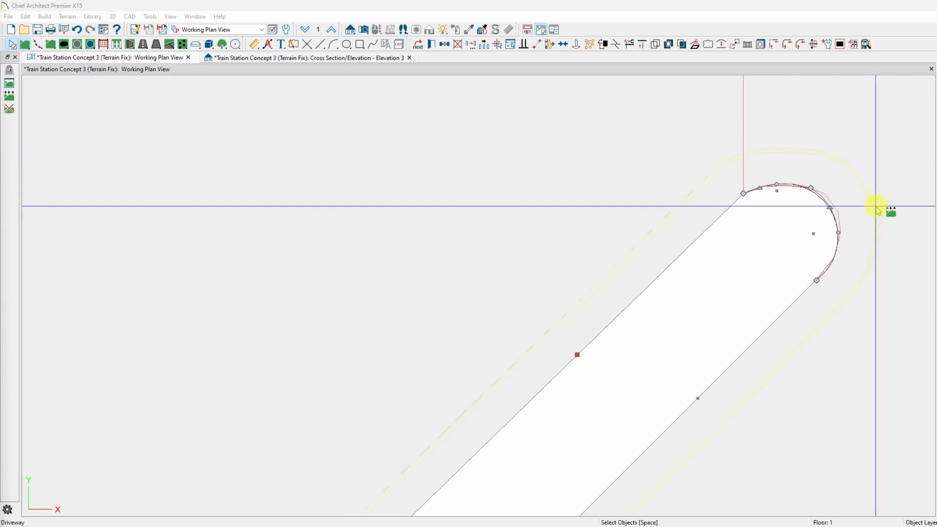
scroll(860, 205, "up", 3)
scroll(777, 213, "down", 4)
scroll(758, 167, "down", 5)
scroll(758, 164, "down", 3)
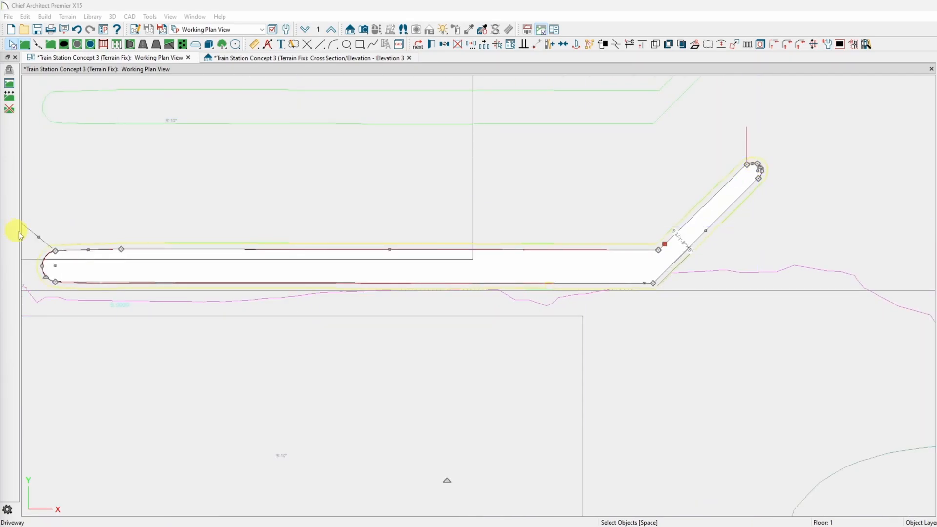
scroll(37, 239, "up", 2)
scroll(38, 239, "down", 1)
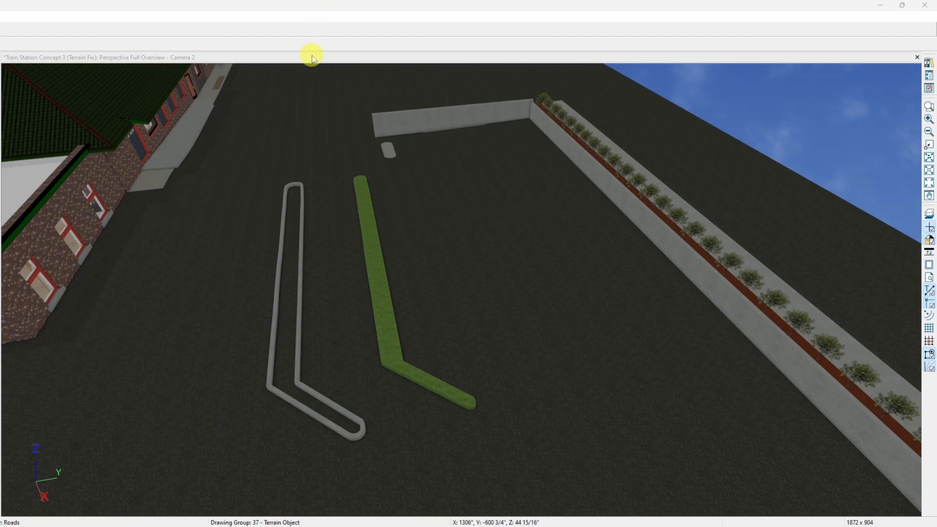
- In the Camera 2 perspective view, undo the recent edits to restore the grass region inside the curbed island
left_click(298, 62)
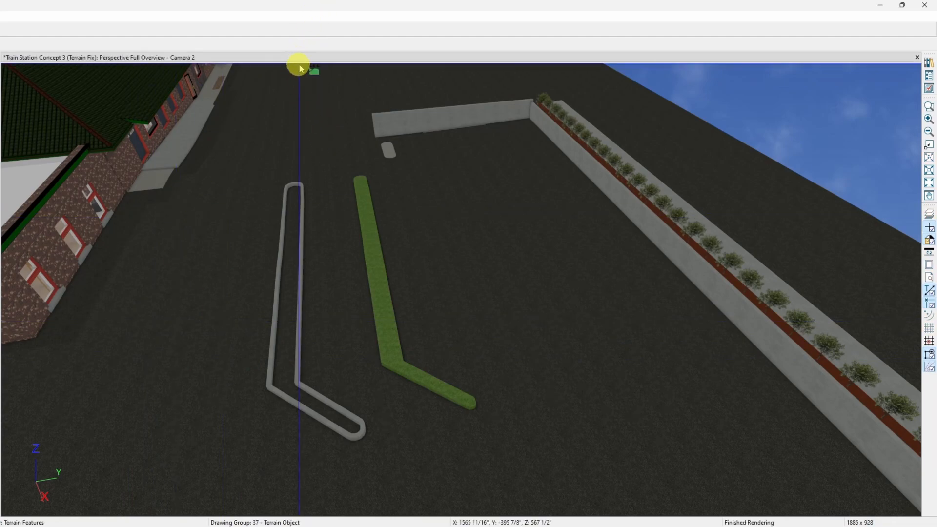
middle_click_drag(273, 206, 276, 209)
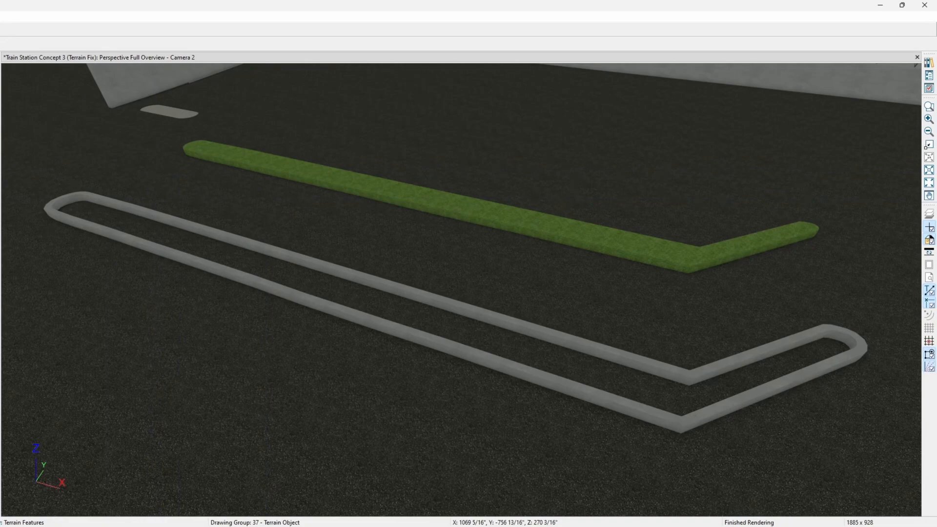
key("ctrl+z")
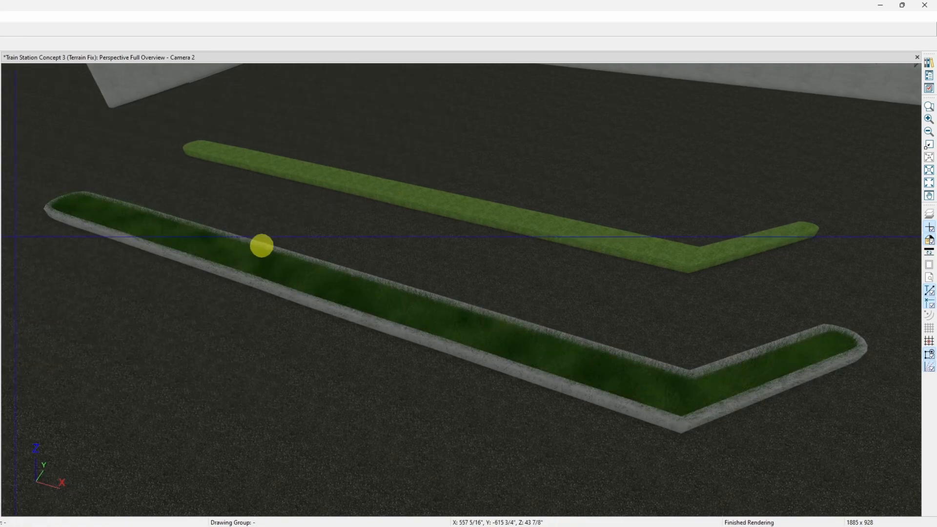
- Set the island grass region's minimum blade height to 8" and reduce its maximum blade height
middle_click_drag(334, 305, 297, 273)
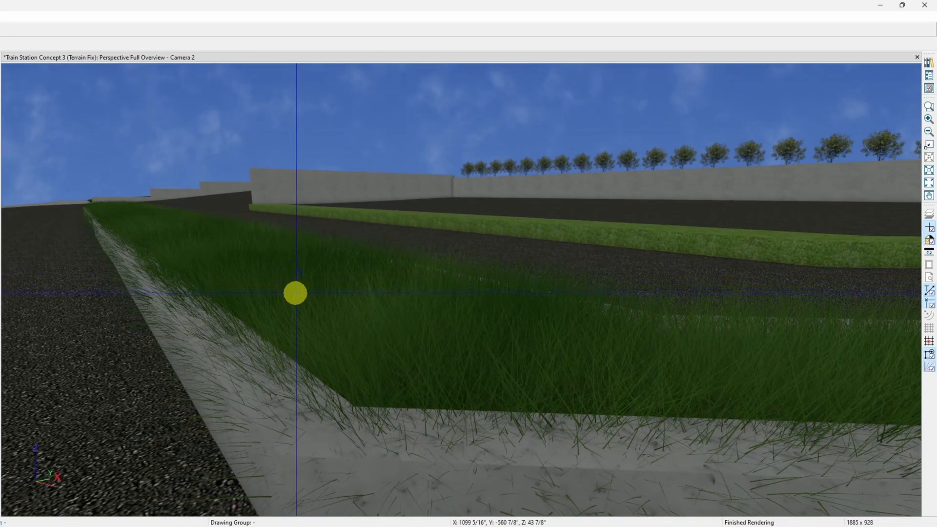
left_click(296, 294)
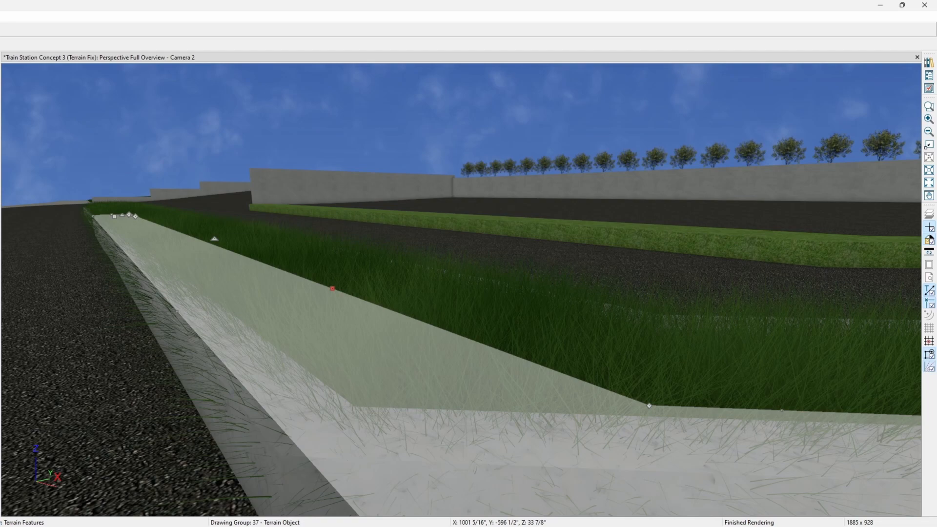
key("ctrl+e")
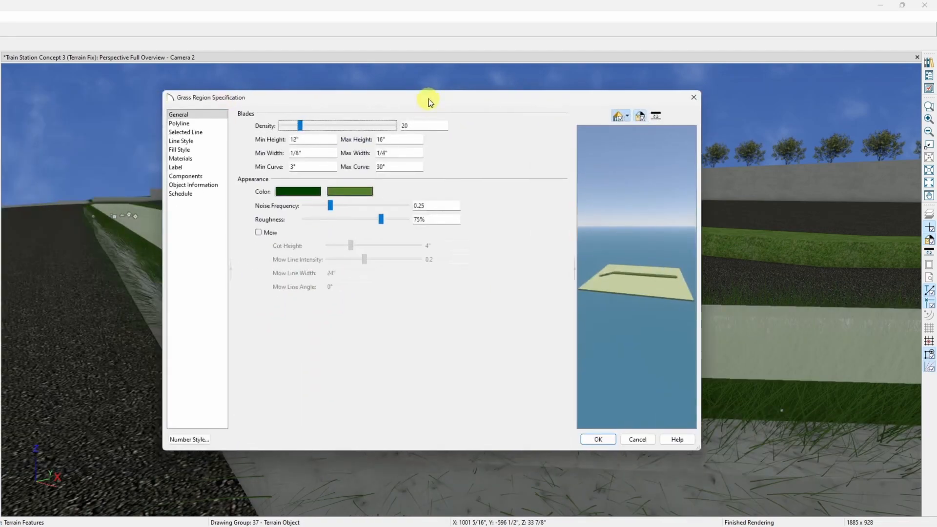
left_click_drag(427, 98, 389, 88)
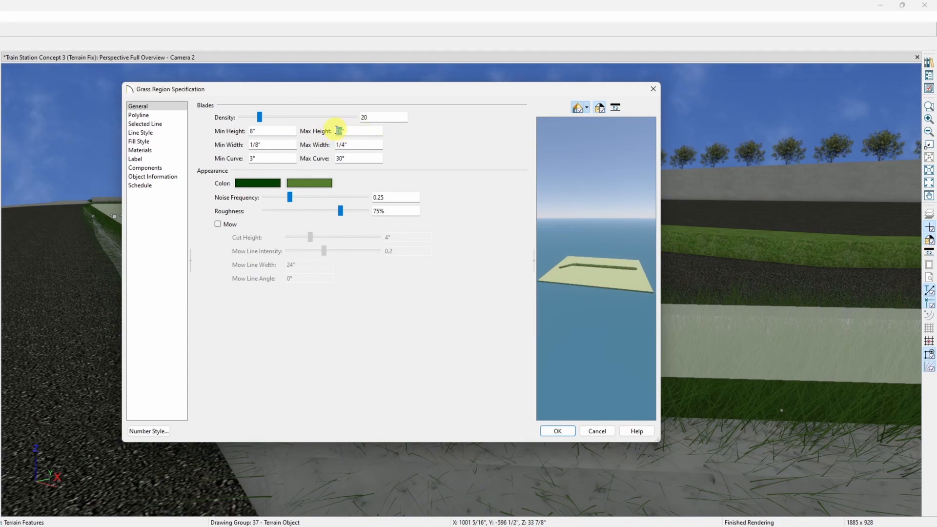
left_click(558, 431)
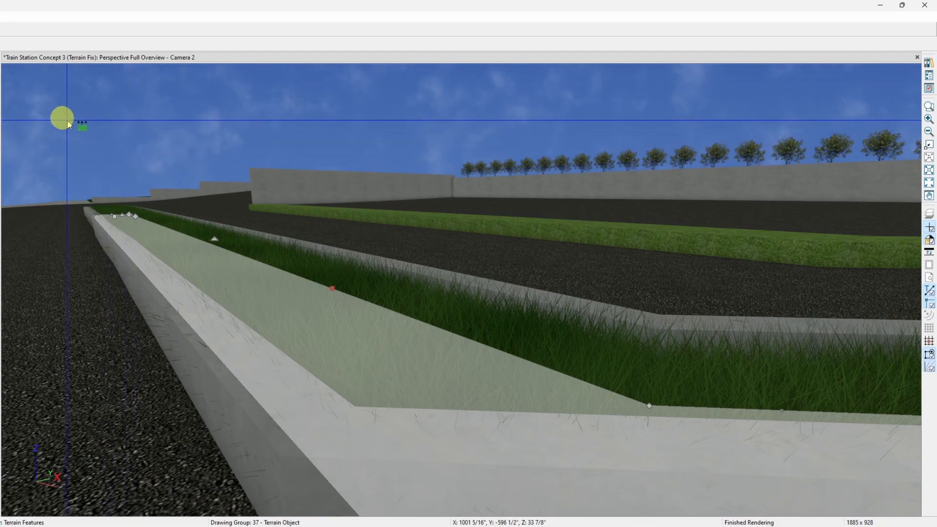
- Lower the blade heights of the island's grass region once more so the grass sits closer to the curb
double_click(212, 261)
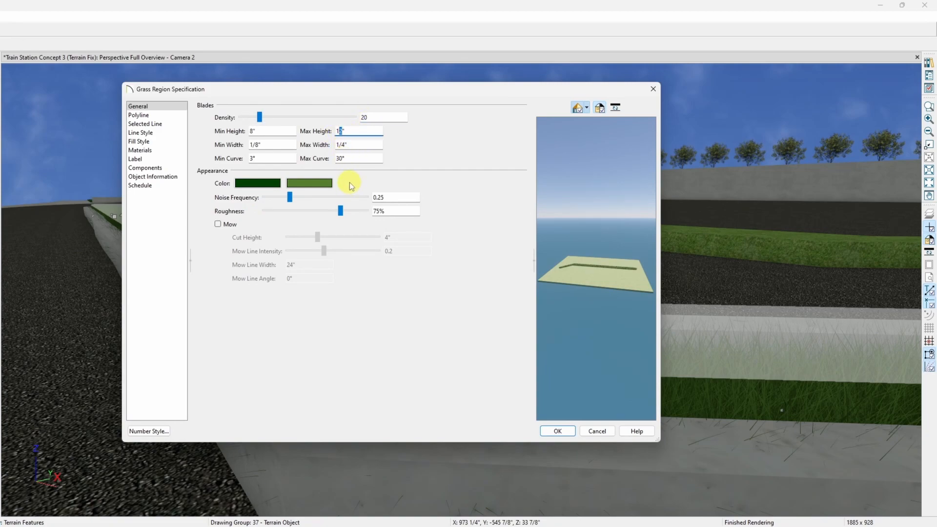
left_click(559, 431)
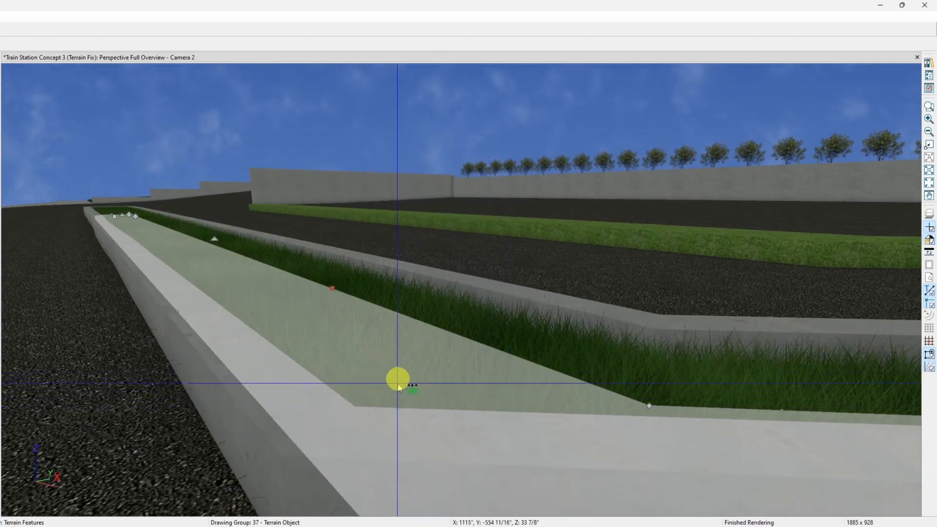
key("Escape")
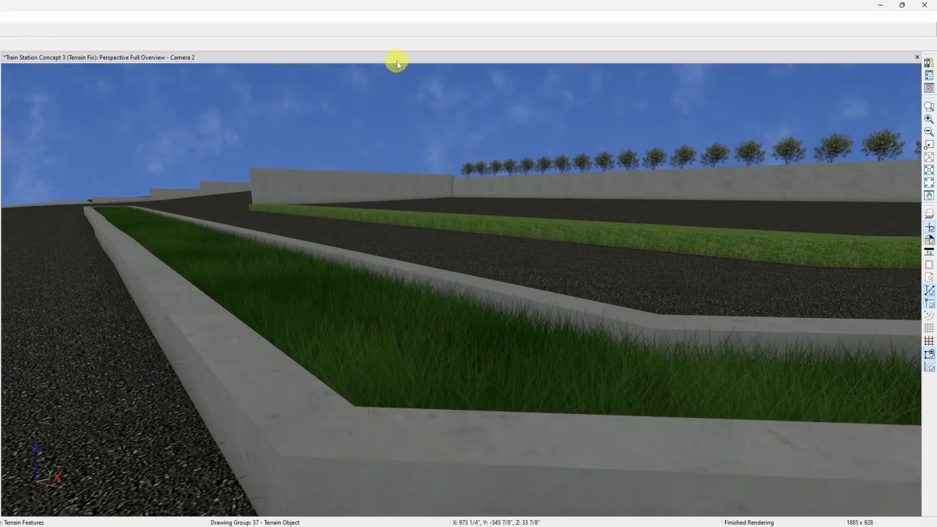
- Delete the solid green strip standing beside the curbed grass island
middle_click_drag(210, 291, 210, 291)
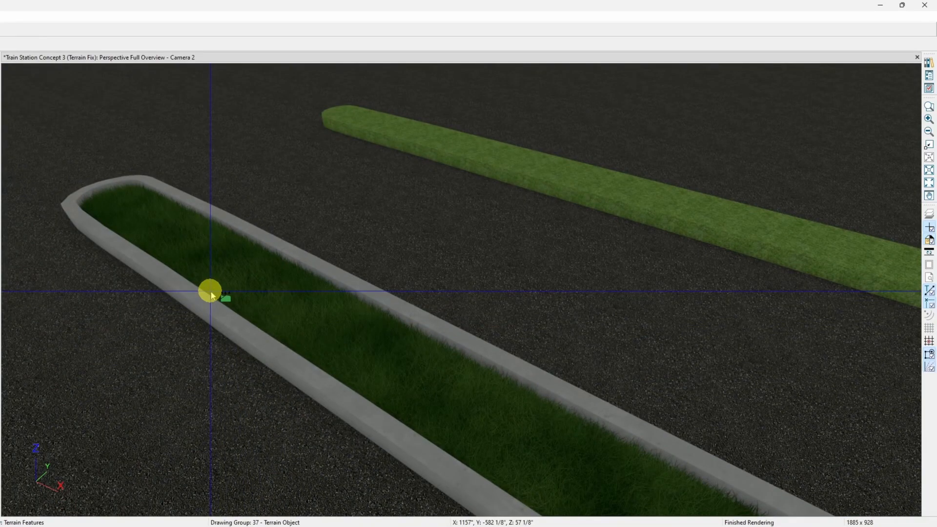
middle_click_drag(223, 288, 227, 293)
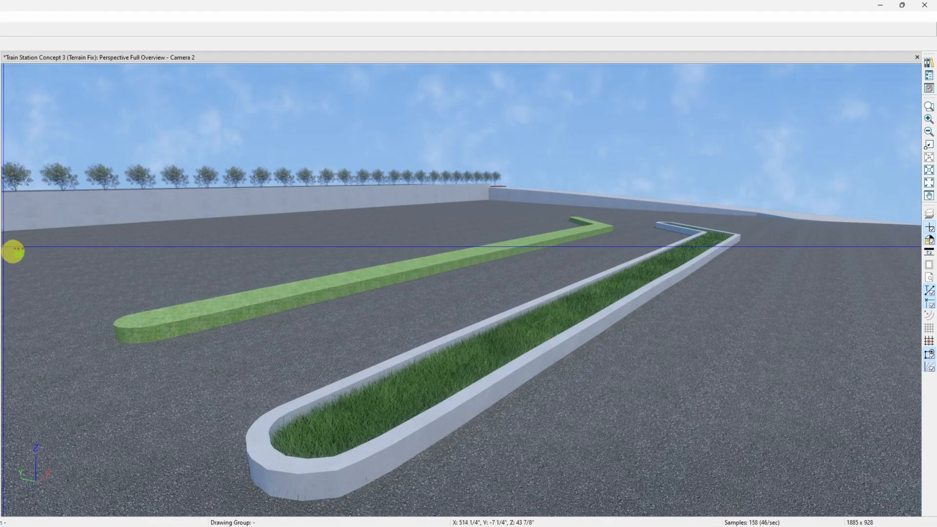
left_click(200, 315)
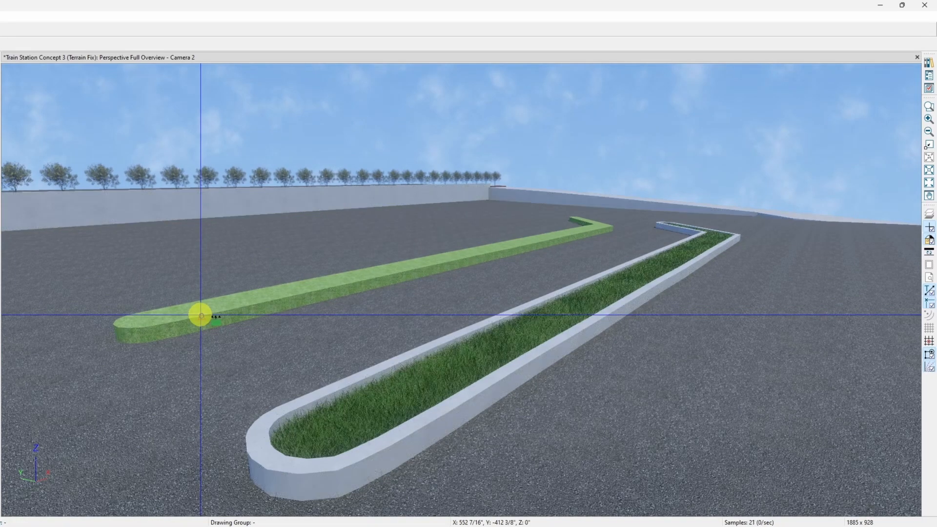
left_click(201, 315)
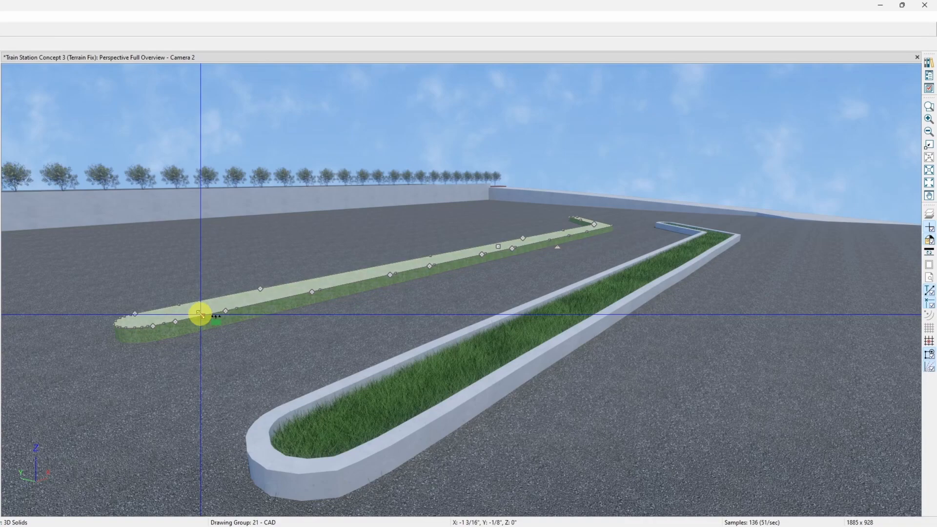
key("Delete")
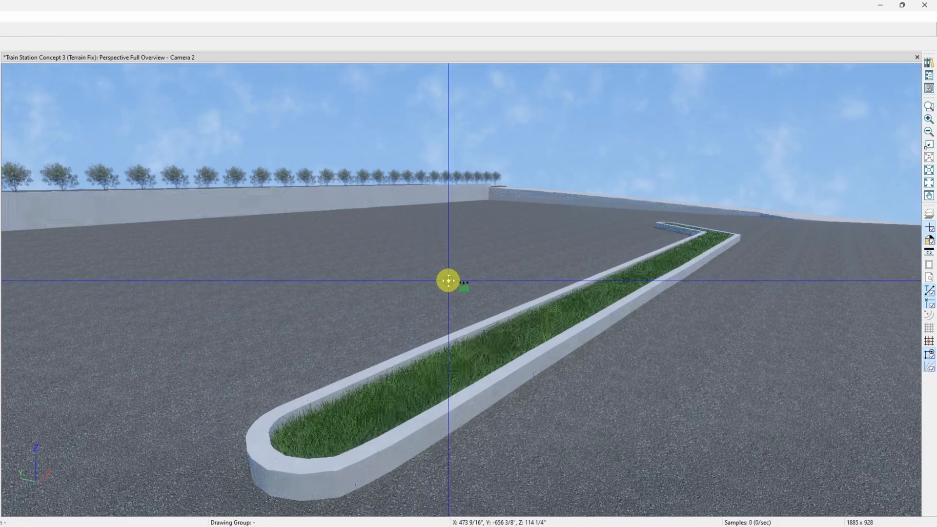
- Examine the shortened grass inside the curbed island from different angles around its rounded end
key("Left")
key("Left")
key("Left")
key("Left")
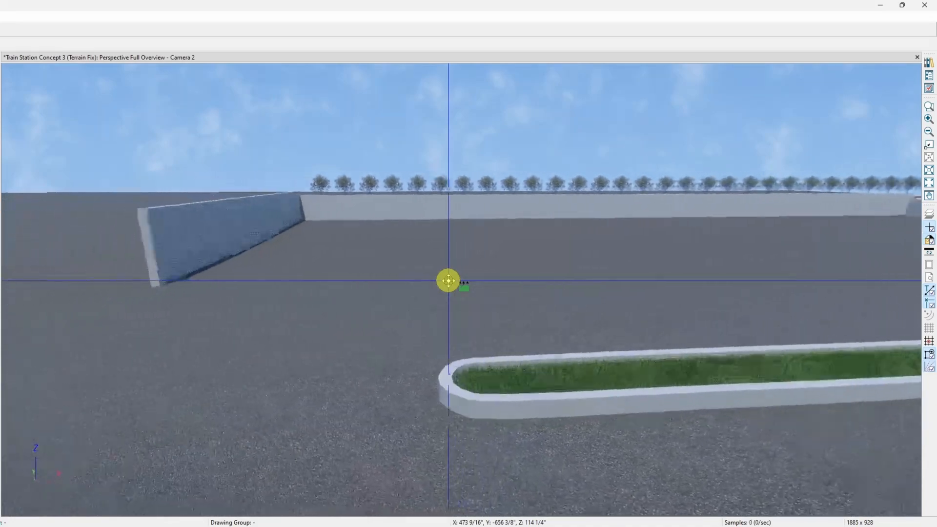
key("Left")
key("Left")
key("Left")
key("Left")
key("Left")
key("Left")
key("Left")
key("Left")
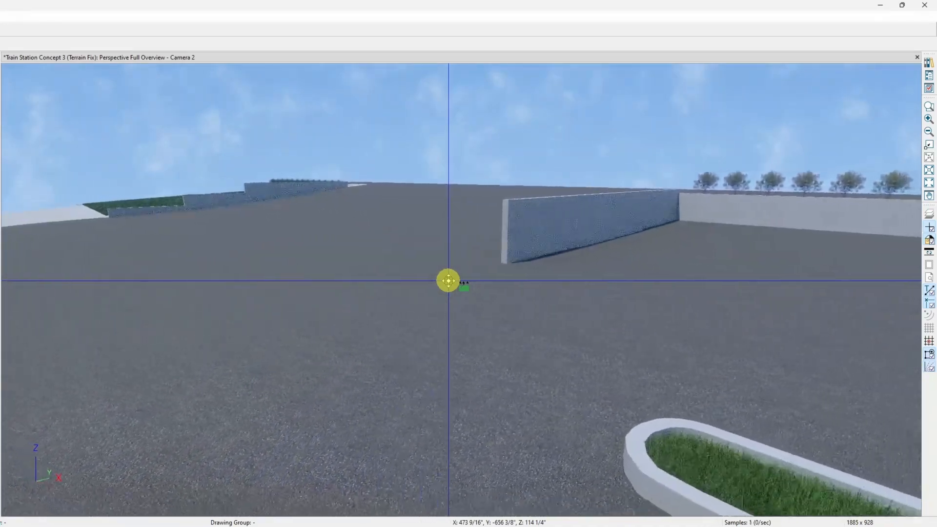
- Inspect the grass along the island's length and at its bent far end, finishing with an elevated view that includes the stone building
key("Right")
key("Right")
key("Right")
key("Right")
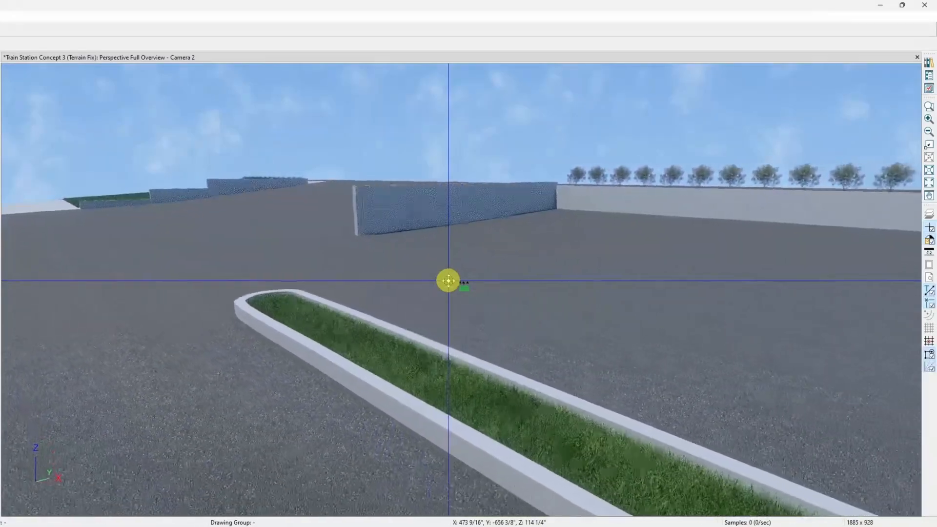
key("Right")
key("Right")
key("Right")
key("Right")
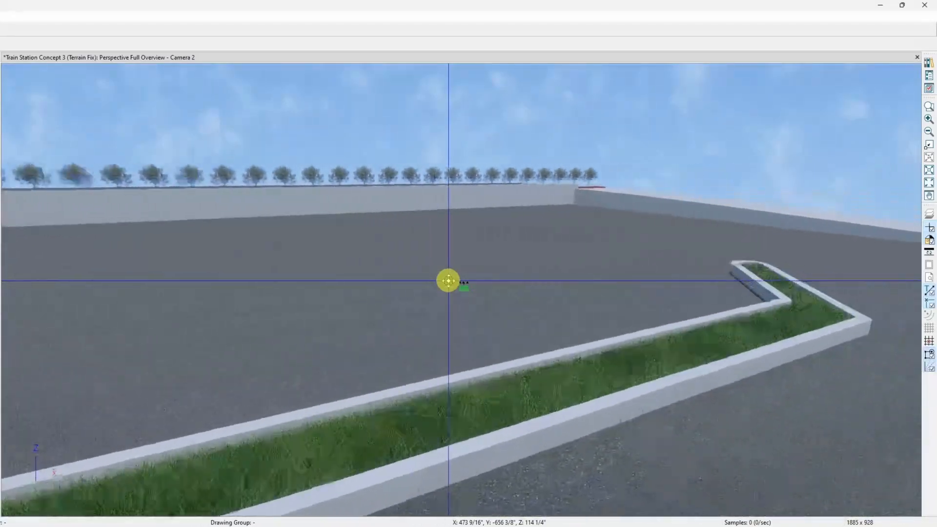
key("Right")
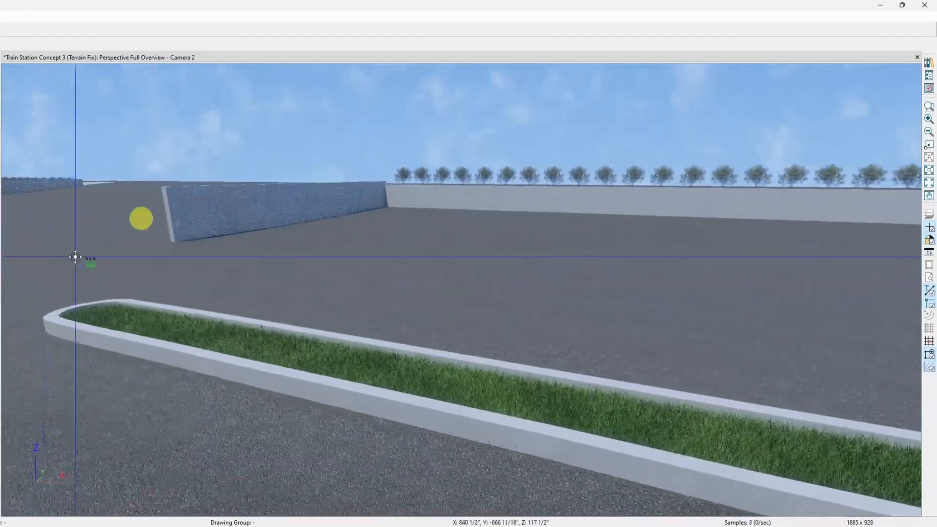
middle_click_drag(126, 384, 493, 224)
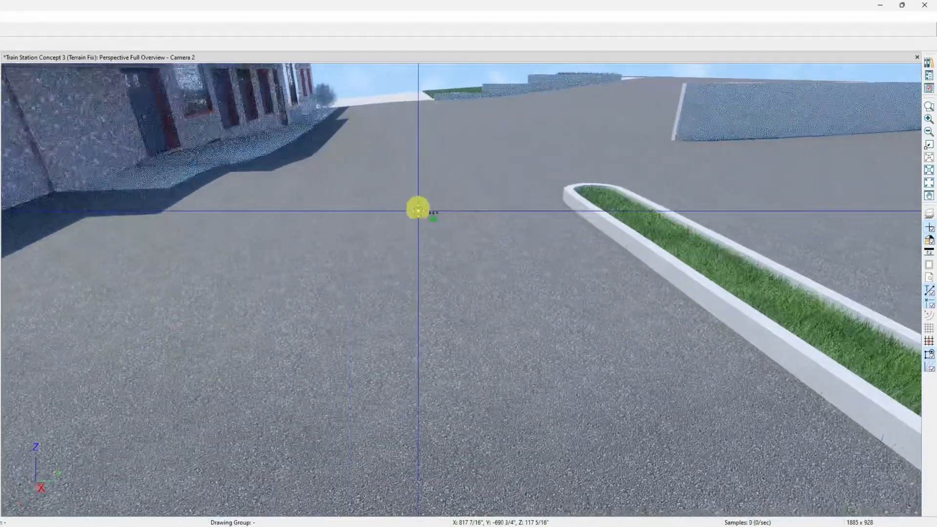
middle_click_drag(464, 250, 399, 227)
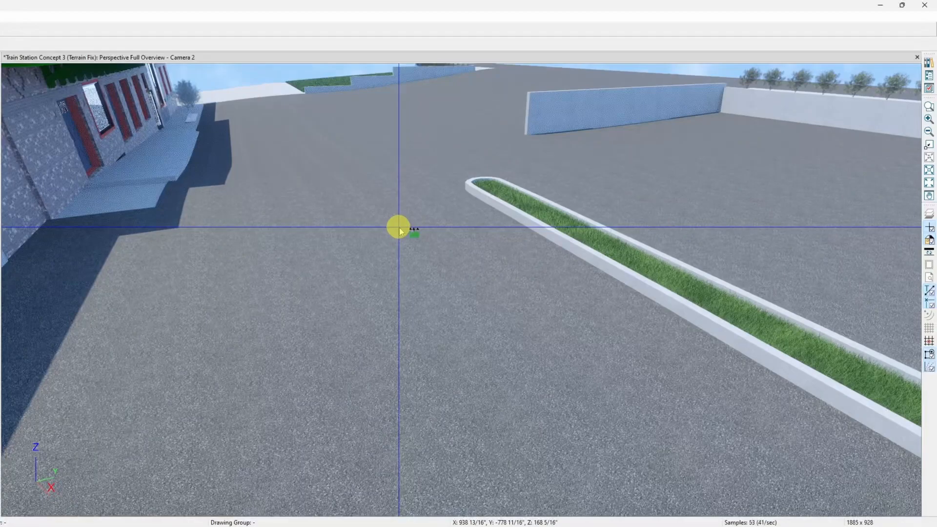